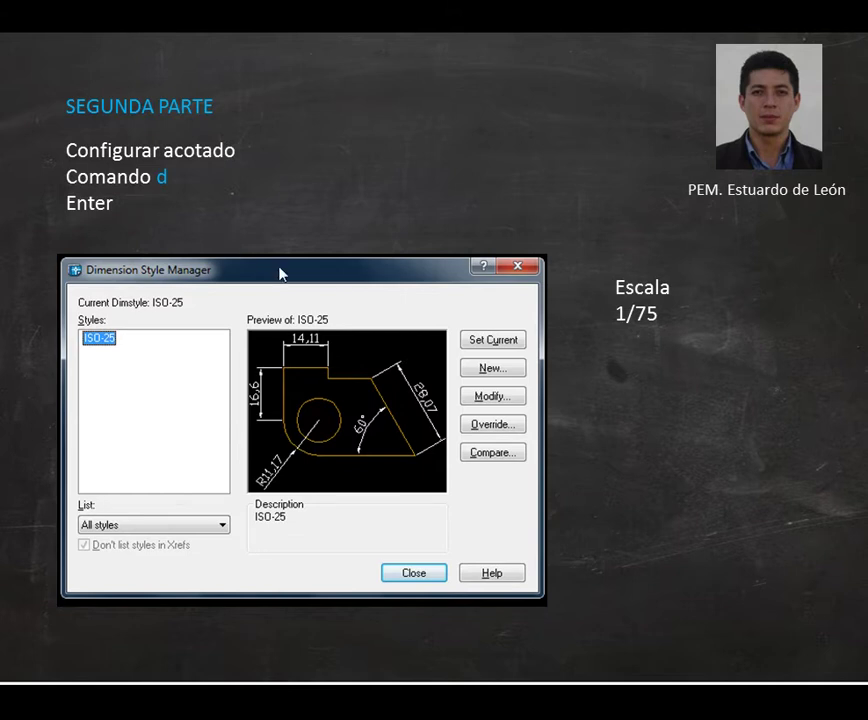
pyautogui.click(619, 428)
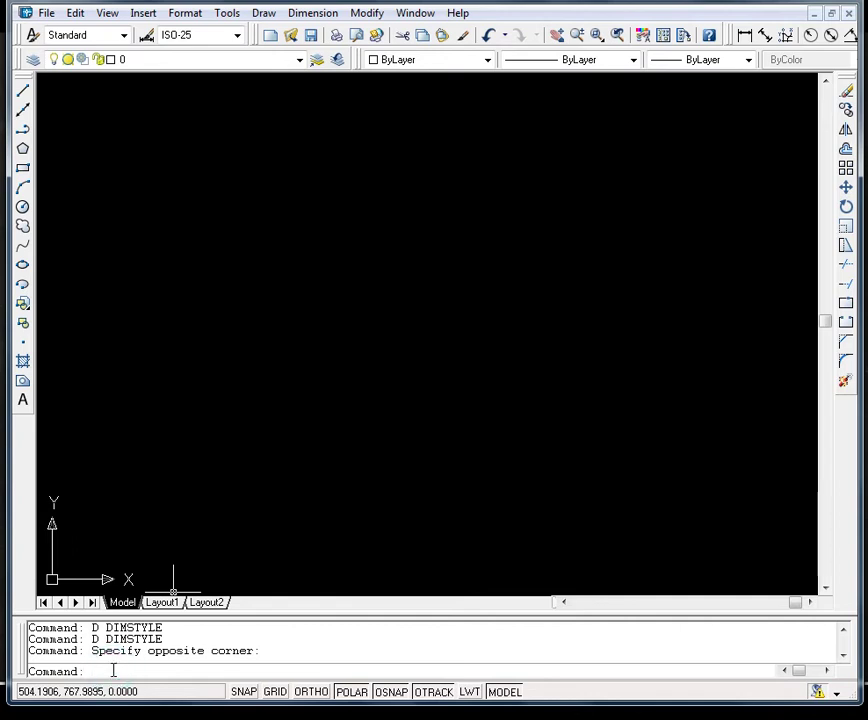
# Open the Dimension Style Manager and start creating a new dimension style based on ISO-25
pyautogui.write('D')
pyautogui.press('Return')
pyautogui.moveTo(483, 198); pyautogui.dragTo(479, 197)
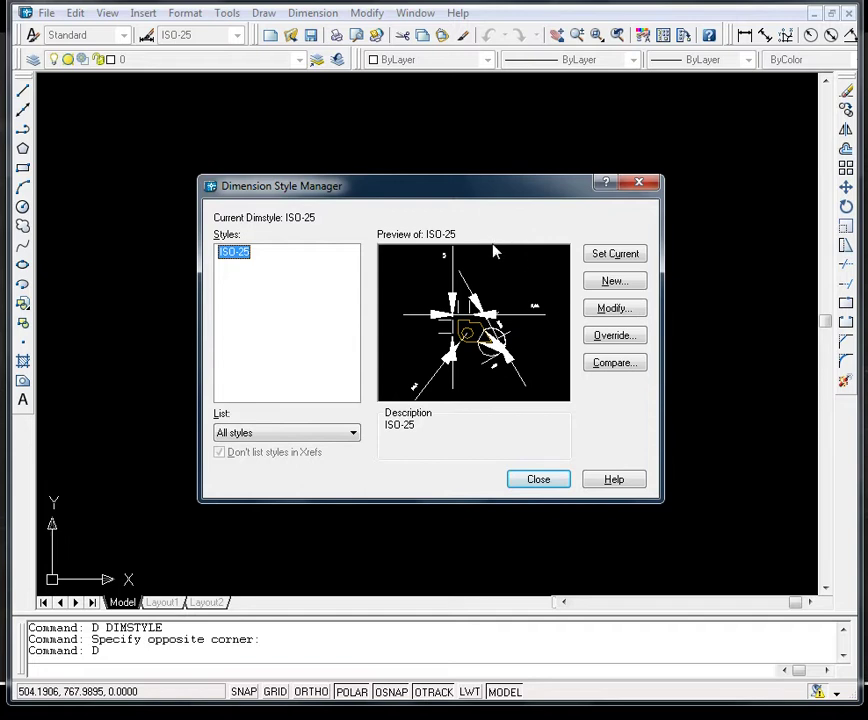
pyautogui.click(615, 285)
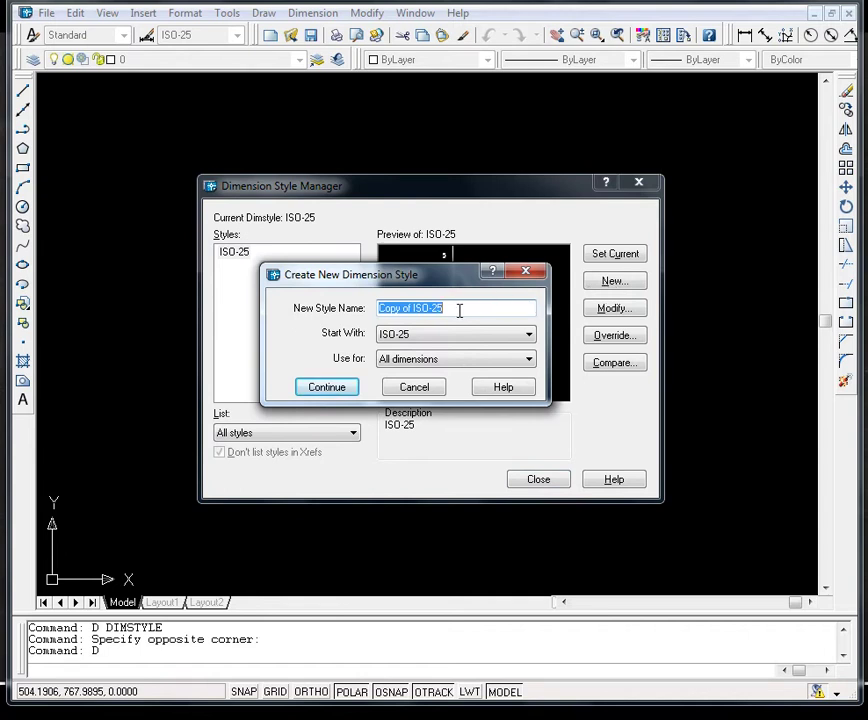
pyautogui.click(460, 309)
pyautogui.press('BackSpace')
pyautogui.press('BackSpace')
pyautogui.press('BackSpace')
pyautogui.press('BackSpace')
pyautogui.press('BackSpace')
pyautogui.press('BackSpace')
pyautogui.press('BackSpace')
pyautogui.press('BackSpace')
pyautogui.press('BackSpace')
pyautogui.press('BackSpace')
pyautogui.press('BackSpace')
pyautogui.press('BackSpace')
pyautogui.press('BackSpace')
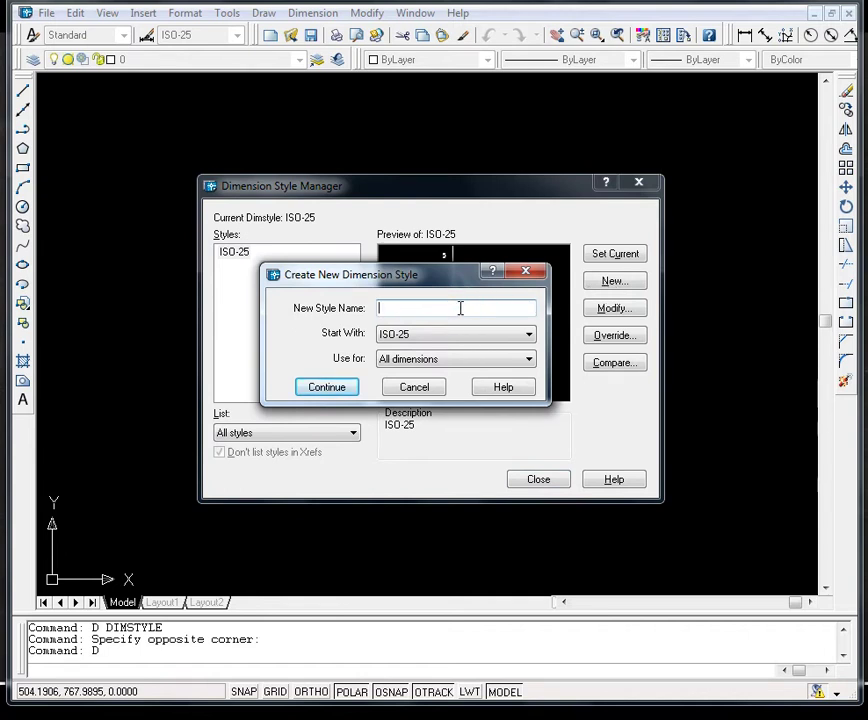
pyautogui.write('ESCALA75')
pyautogui.write('/')
pyautogui.press('BackSpace')
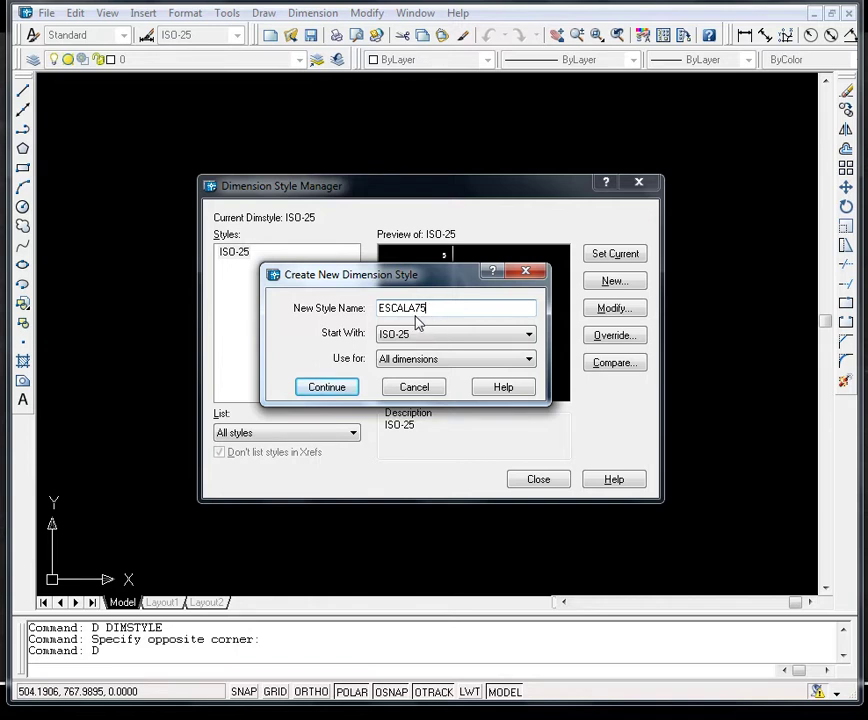
# Name the new dimension style Esc75 and continue to its settings
pyautogui.moveTo(430, 307); pyautogui.dragTo(370, 315)
pyautogui.write('75')
pyautogui.write('E')
pyautogui.write('sc')
pyautogui.write('75')
pyautogui.click(335, 387)
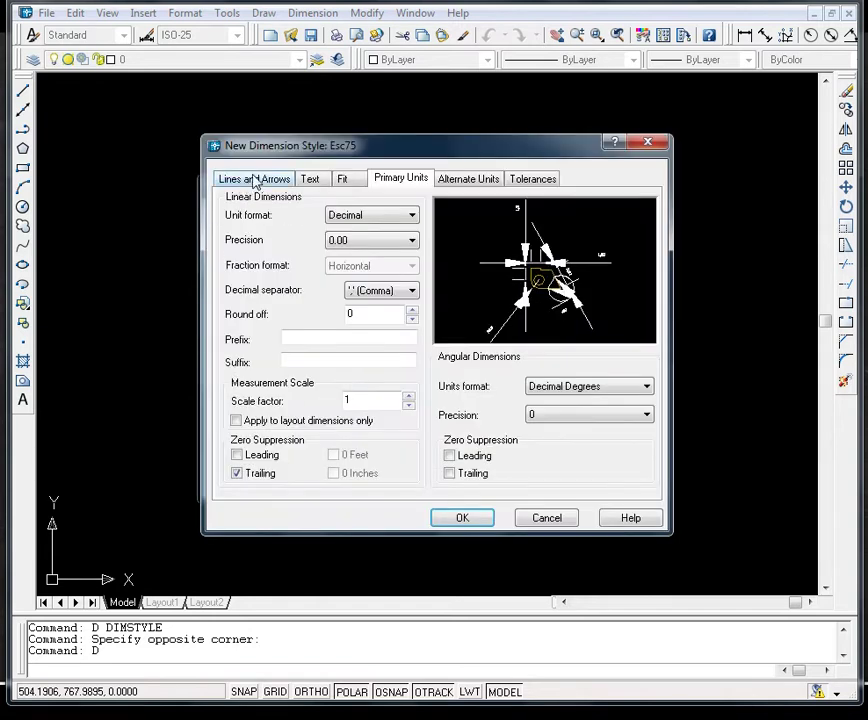
# Review the style's settings for lines and arrows, text, fit, primary units, alternate units and tolerances
pyautogui.click(252, 179)
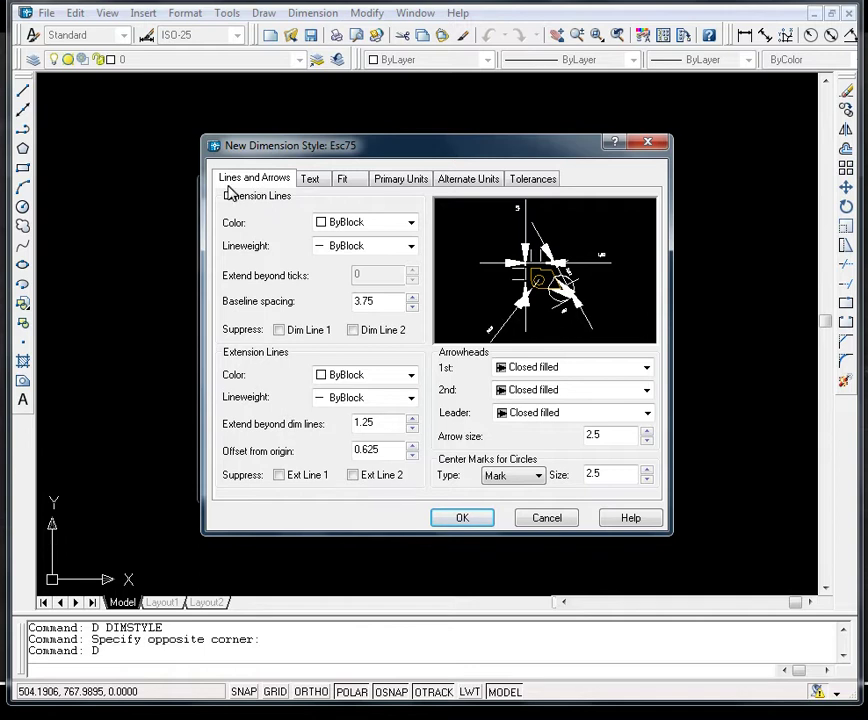
pyautogui.click(312, 181)
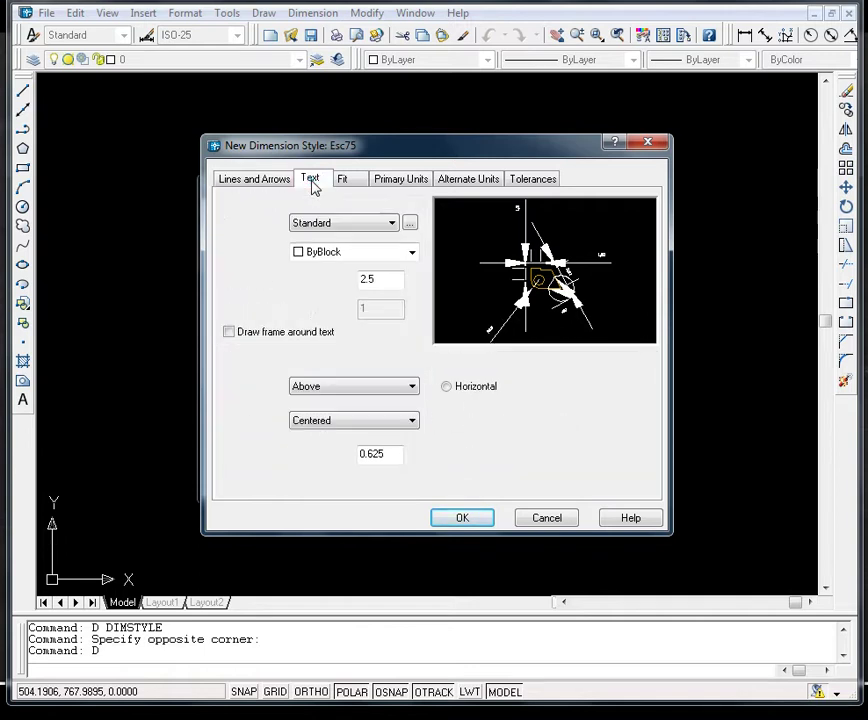
pyautogui.click(341, 180)
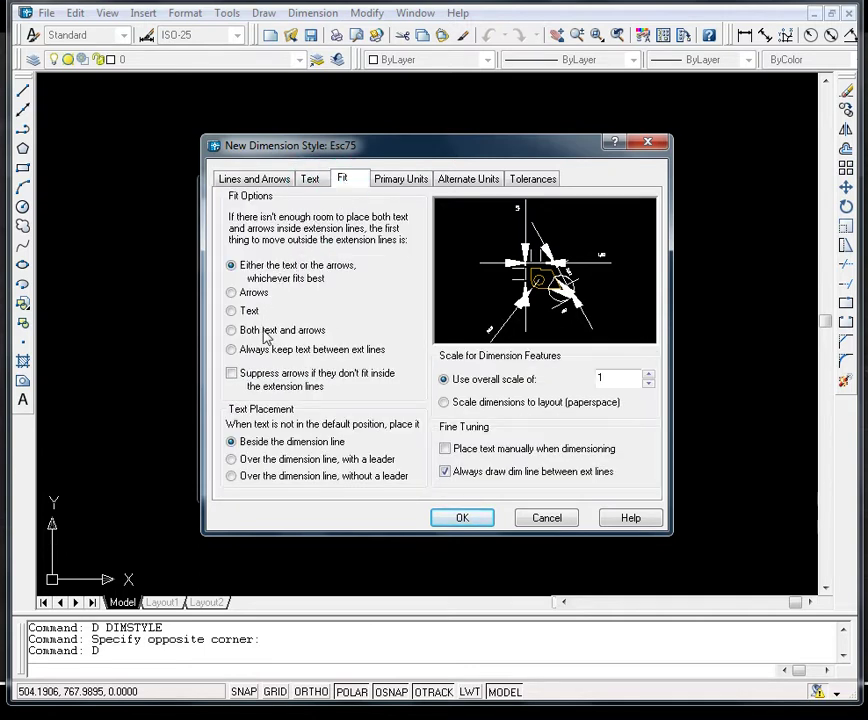
pyautogui.click(395, 180)
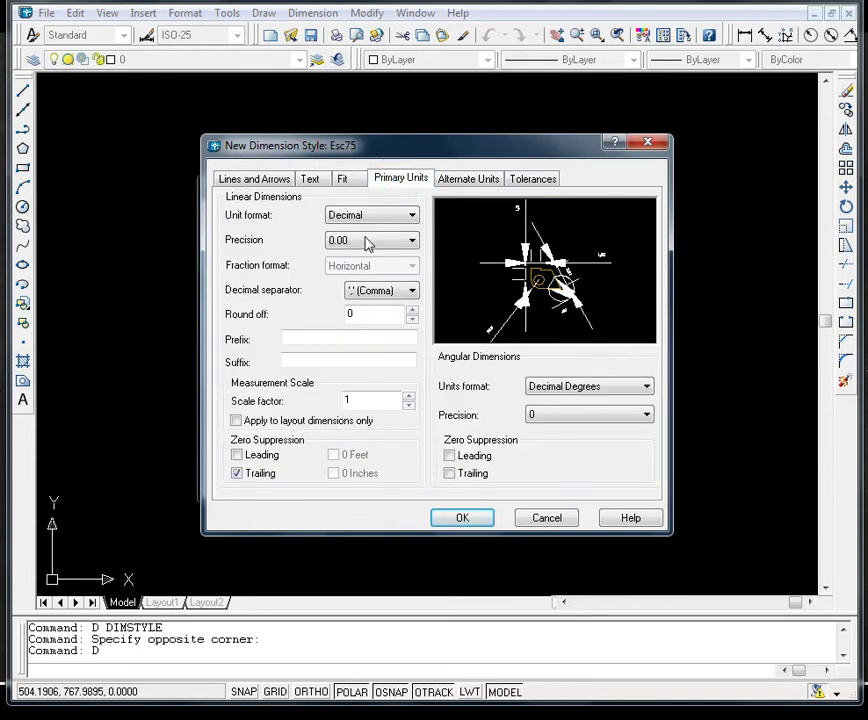
pyautogui.click(467, 180)
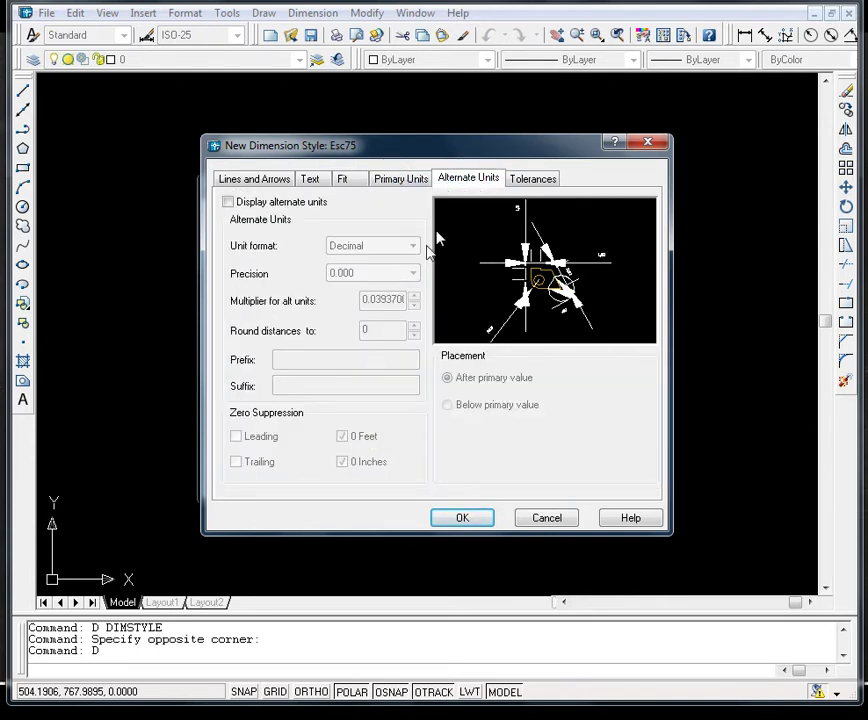
pyautogui.click(540, 182)
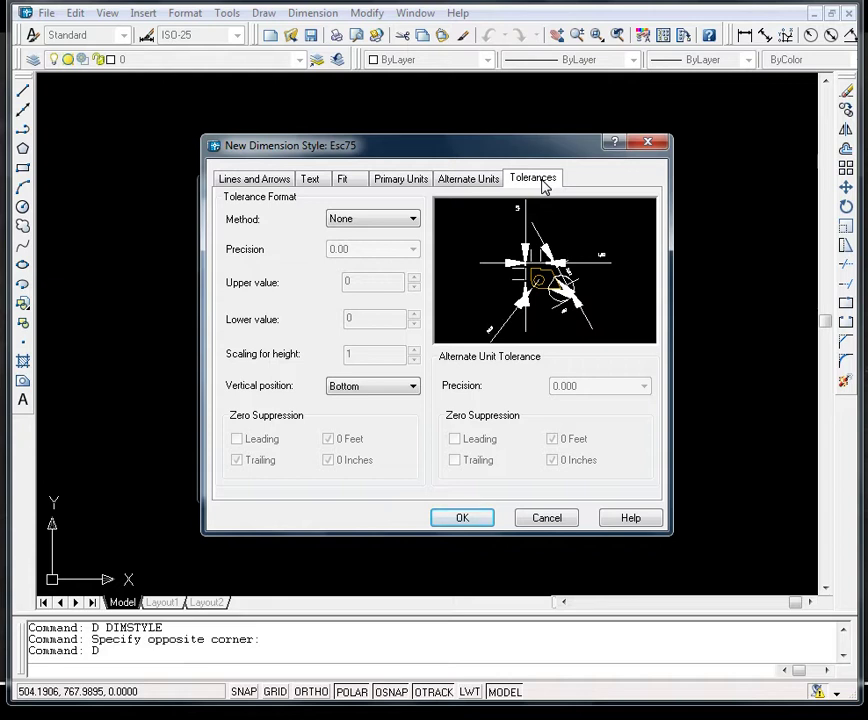
# Set the style's first and second arrowheads to Architectural tick
pyautogui.click(250, 182)
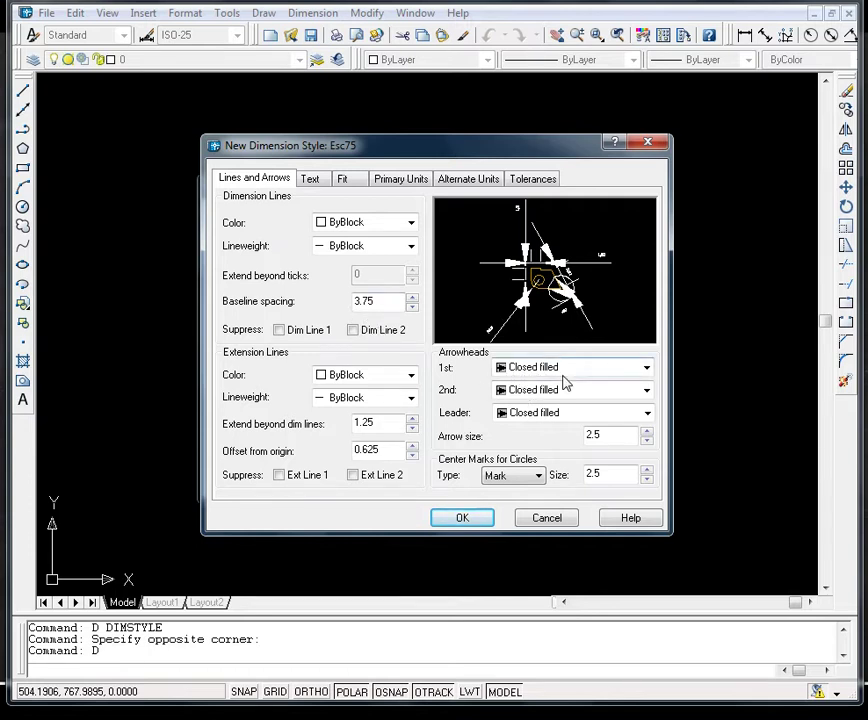
pyautogui.click(647, 369)
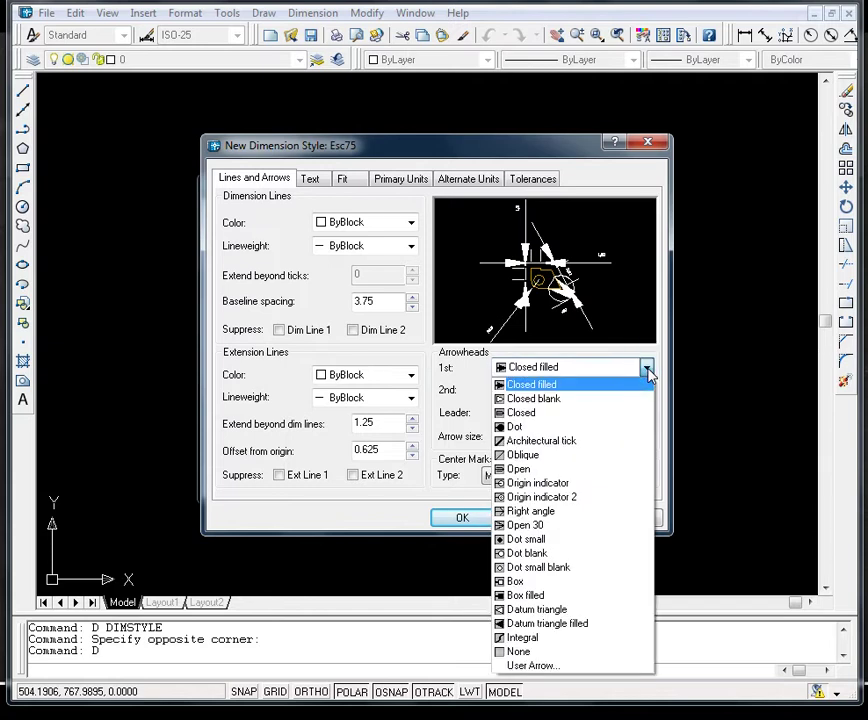
pyautogui.click(548, 443)
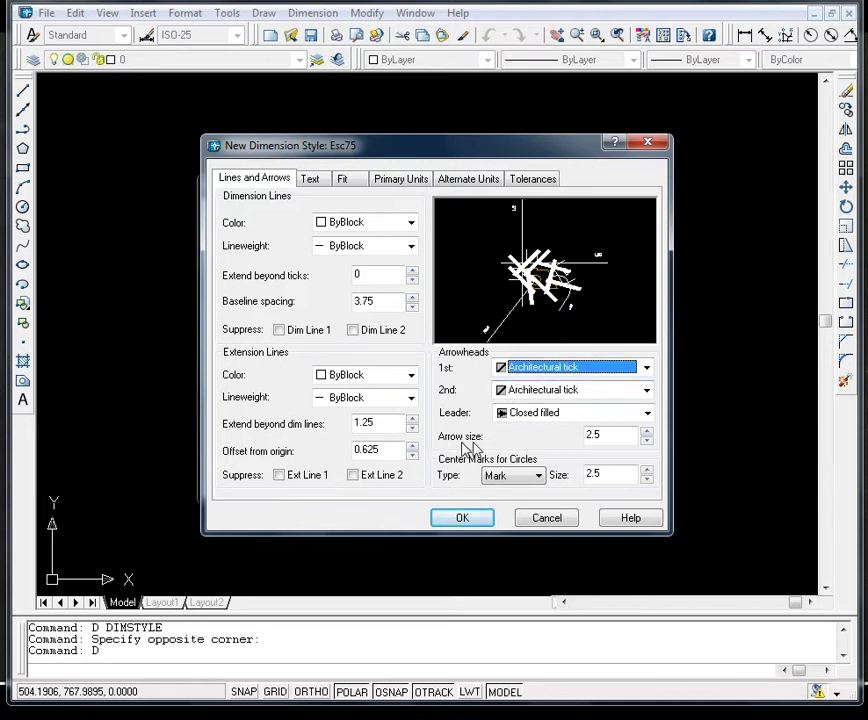
# Switch to the calculator and compute the arrow size as 4 * 75 / 1000
pyautogui.moveTo(609, 433); pyautogui.dragTo(568, 434)
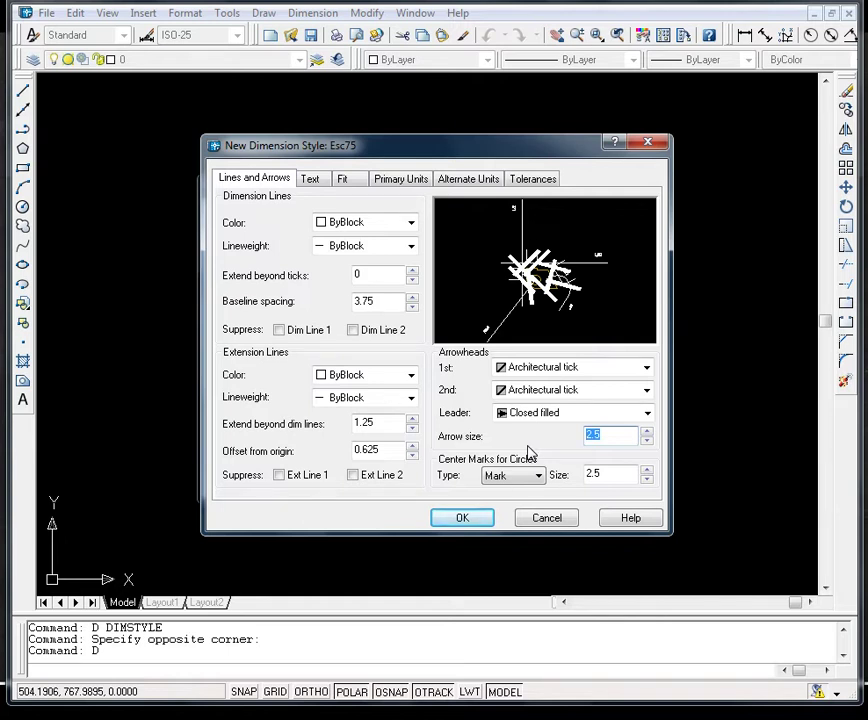
pyautogui.click(300, 719)
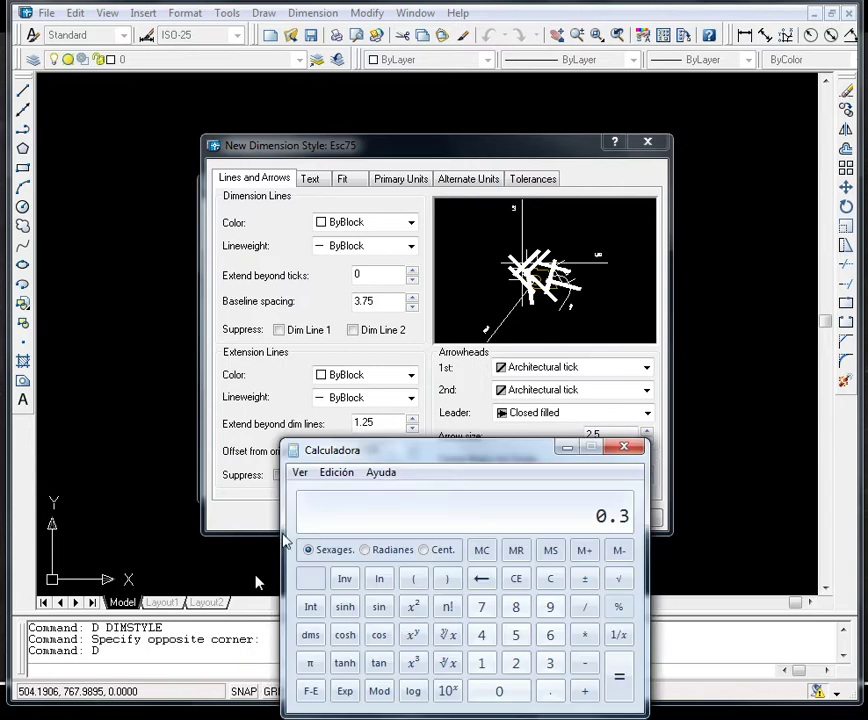
pyautogui.moveTo(453, 452); pyautogui.dragTo(245, 185)
pyautogui.press('Escape')
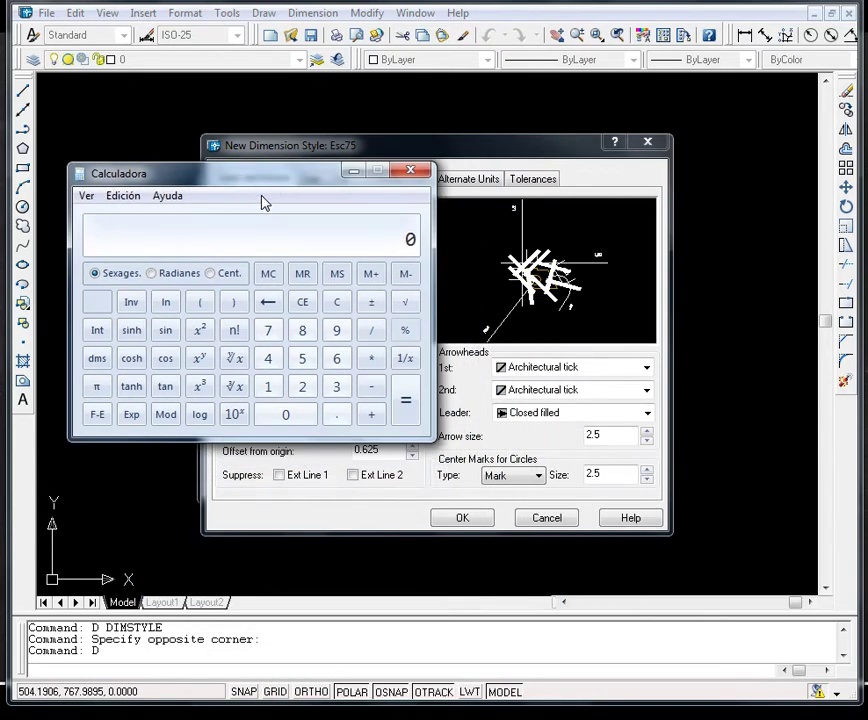
pyautogui.press('4')
pyautogui.click(267, 330)
pyautogui.click(303, 361)
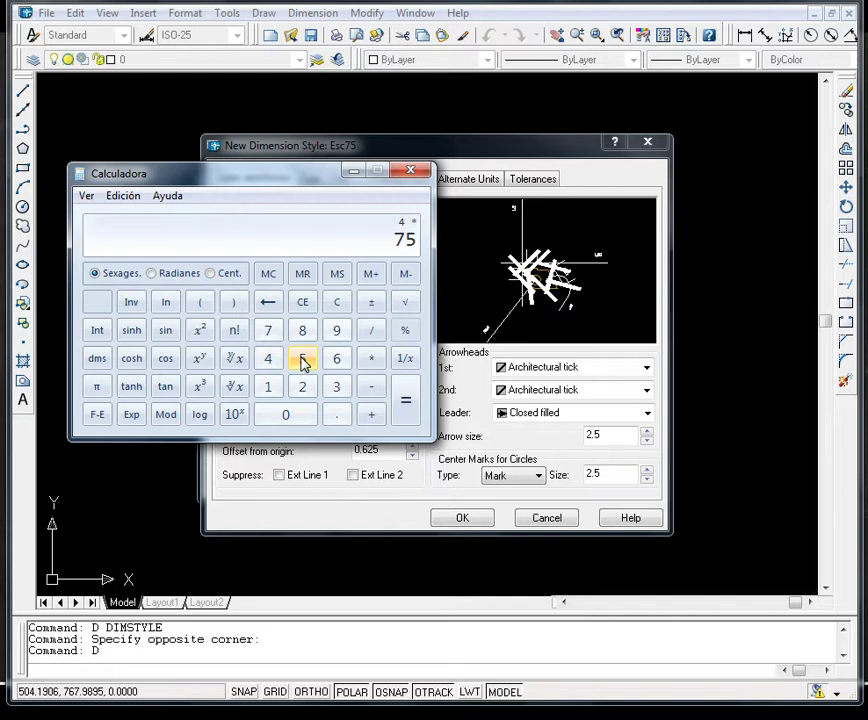
pyautogui.click(373, 333)
pyautogui.click(268, 387)
pyautogui.click(283, 416)
pyautogui.doubleClick(284, 418)
pyautogui.click(283, 416)
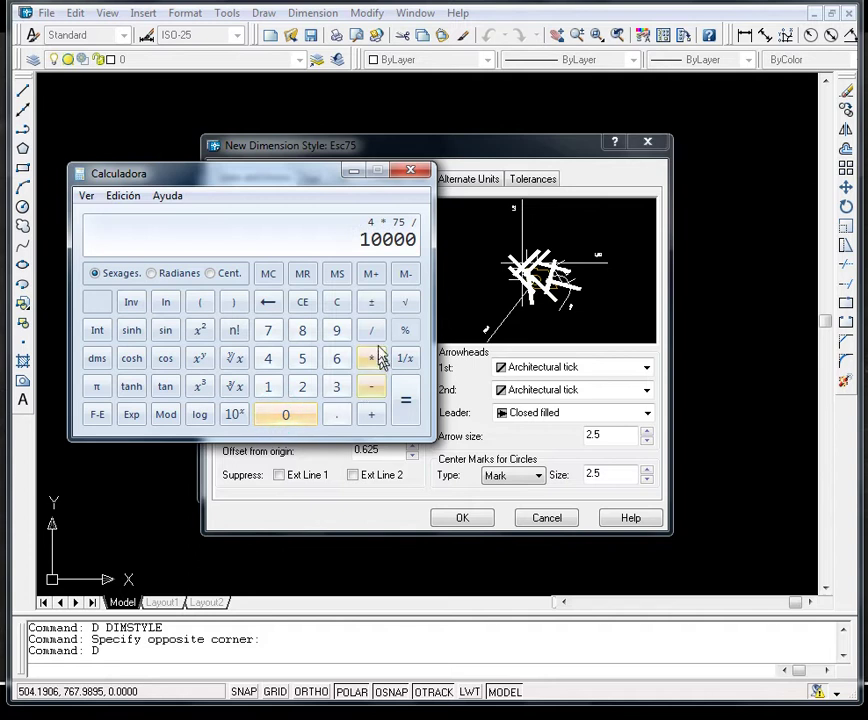
pyautogui.press('BackSpace')
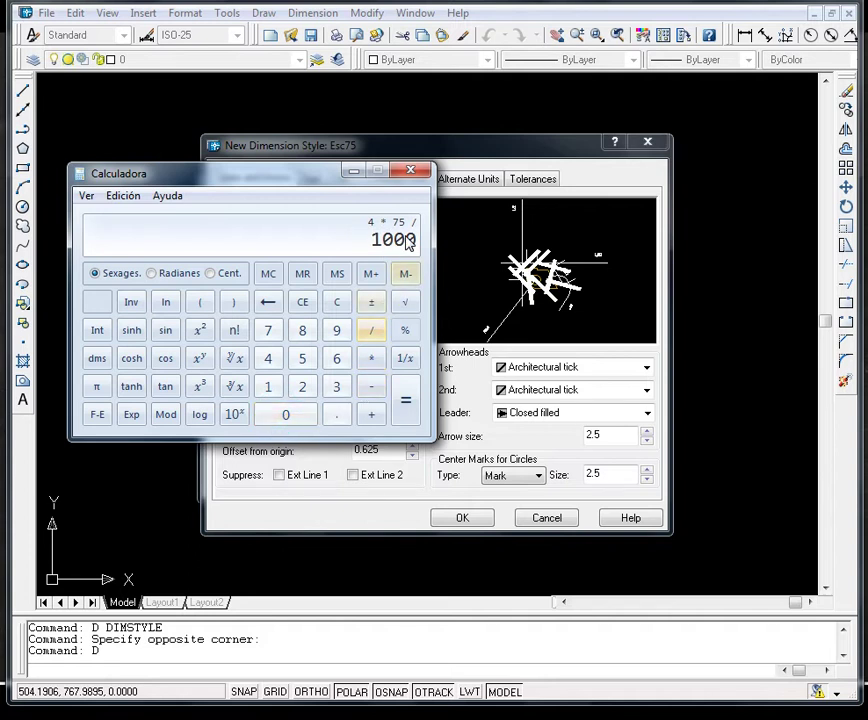
pyautogui.click(400, 398)
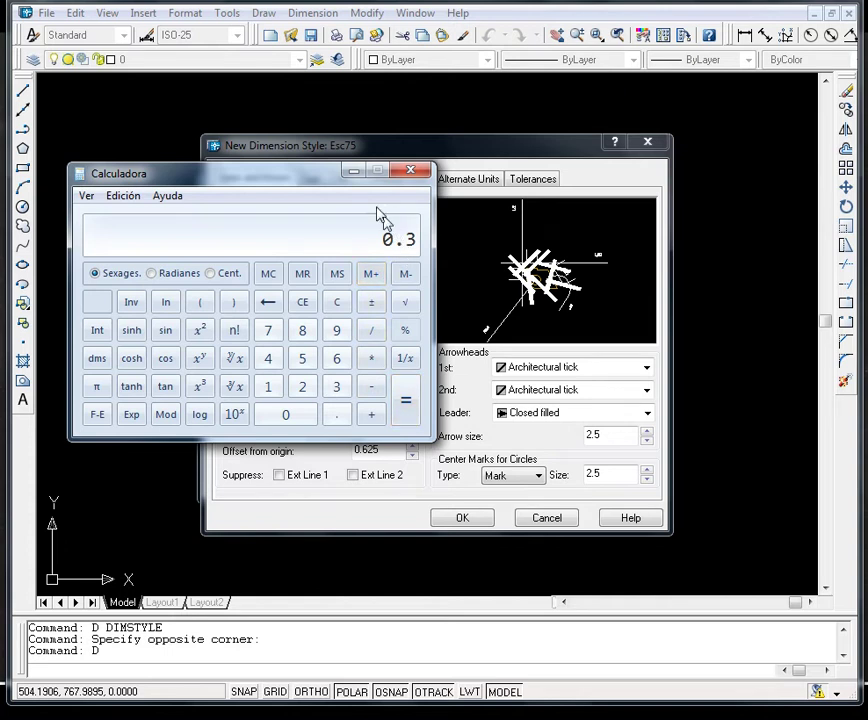
# Return to the Esc75 style settings and set the arrow size to 0.3 and the dimension line color to Red
pyautogui.click(354, 172)
pyautogui.moveTo(616, 434); pyautogui.dragTo(571, 441)
pyautogui.write('0.3')
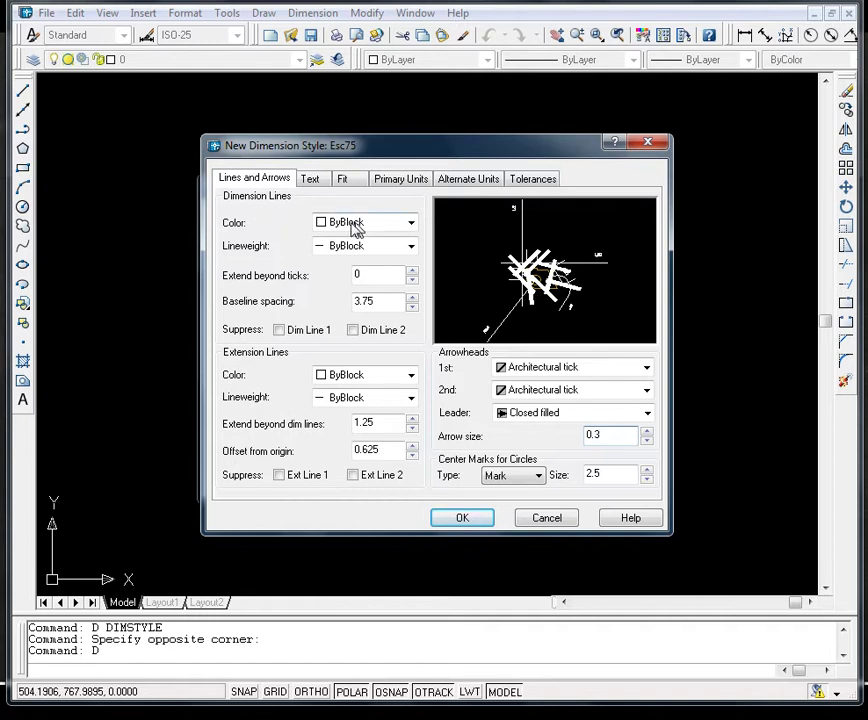
pyautogui.click(410, 227)
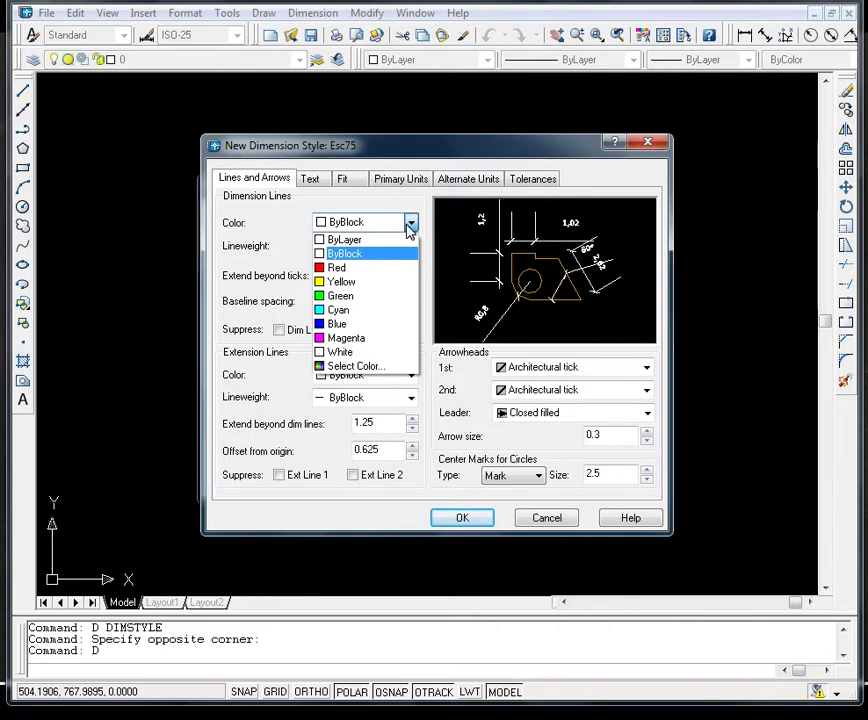
pyautogui.click(341, 268)
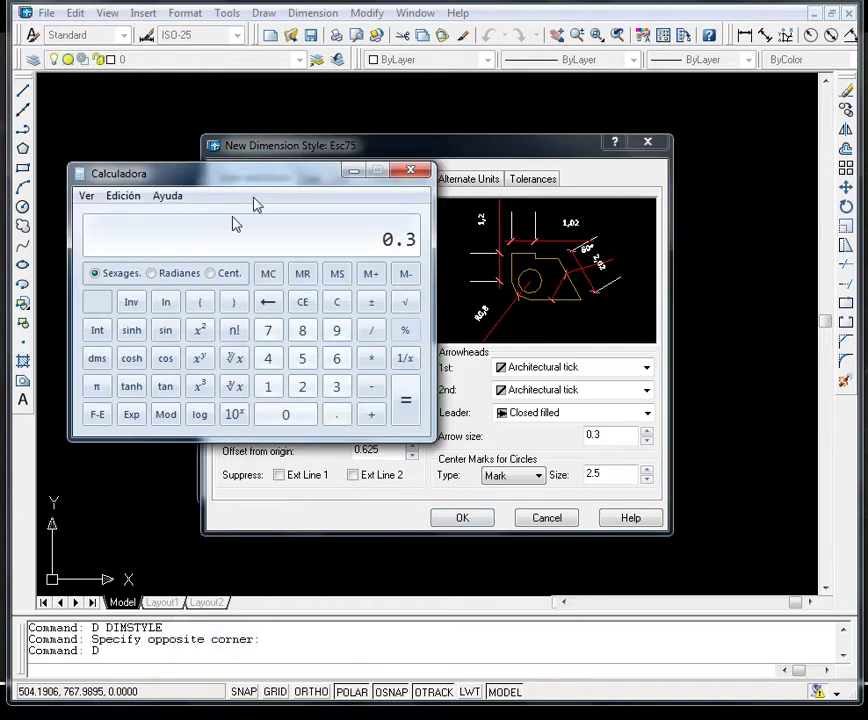
# Switch to the calculator and compute the dimension line extension as 2 * 75 / 1000
pyautogui.moveTo(258, 176); pyautogui.dragTo(638, 197)
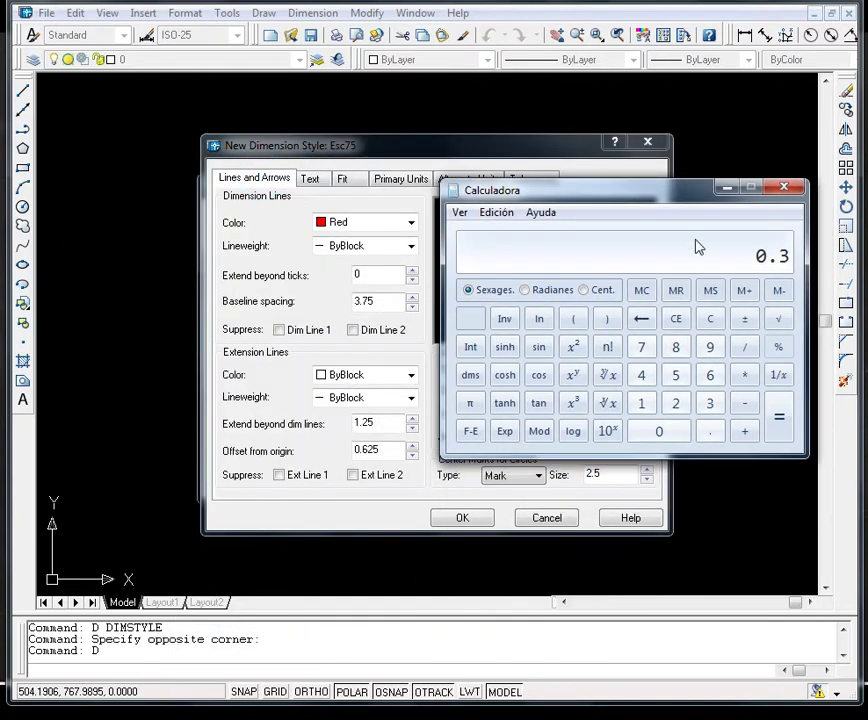
pyautogui.click(745, 347)
pyautogui.click(676, 402)
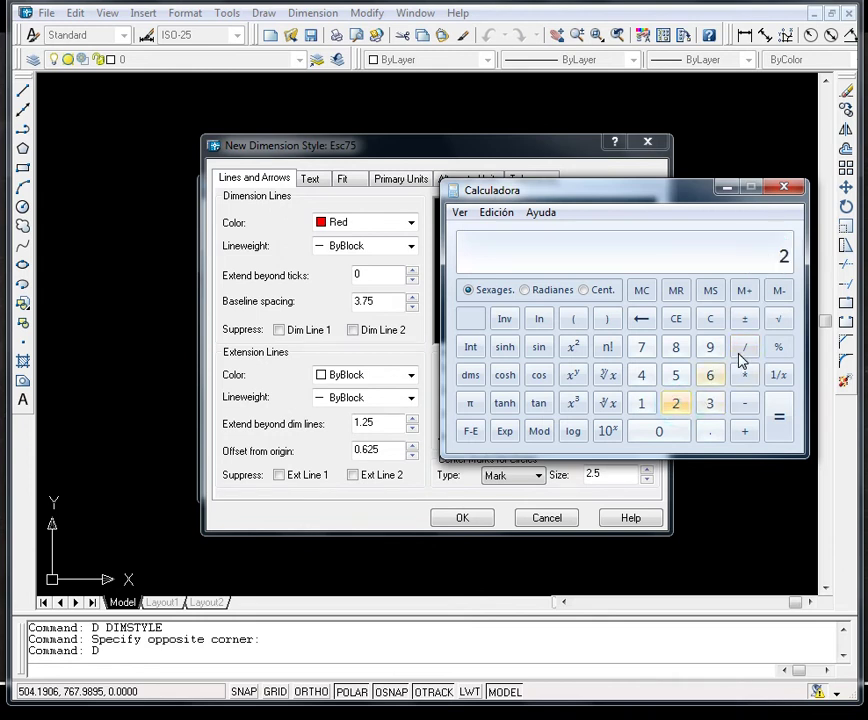
pyautogui.click(750, 377)
pyautogui.click(647, 348)
pyautogui.click(676, 380)
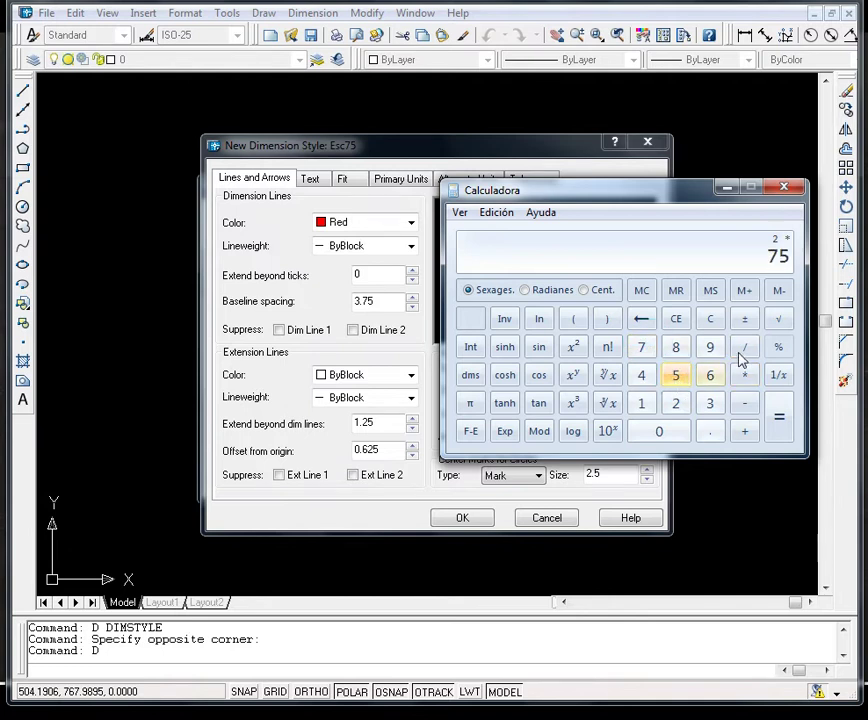
pyautogui.click(742, 350)
pyautogui.click(643, 402)
pyautogui.click(655, 432)
pyautogui.click(655, 433)
pyautogui.click(655, 433)
pyautogui.click(777, 418)
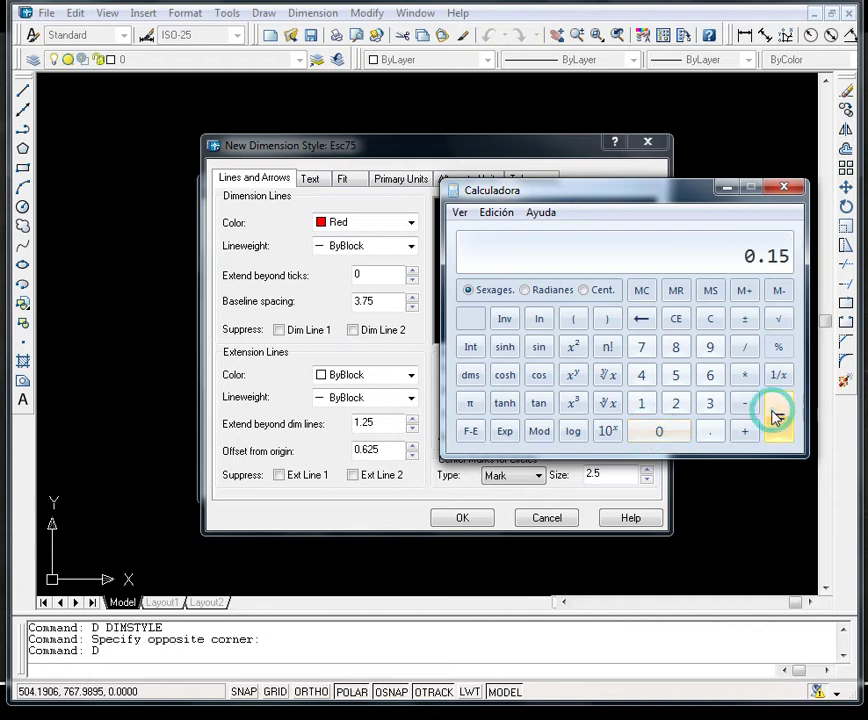
# Return to the style settings and set both the dimension lines' extension beyond ticks and the baseline spacing to 0.15
pyautogui.click(375, 274)
pyautogui.doubleClick(369, 274)
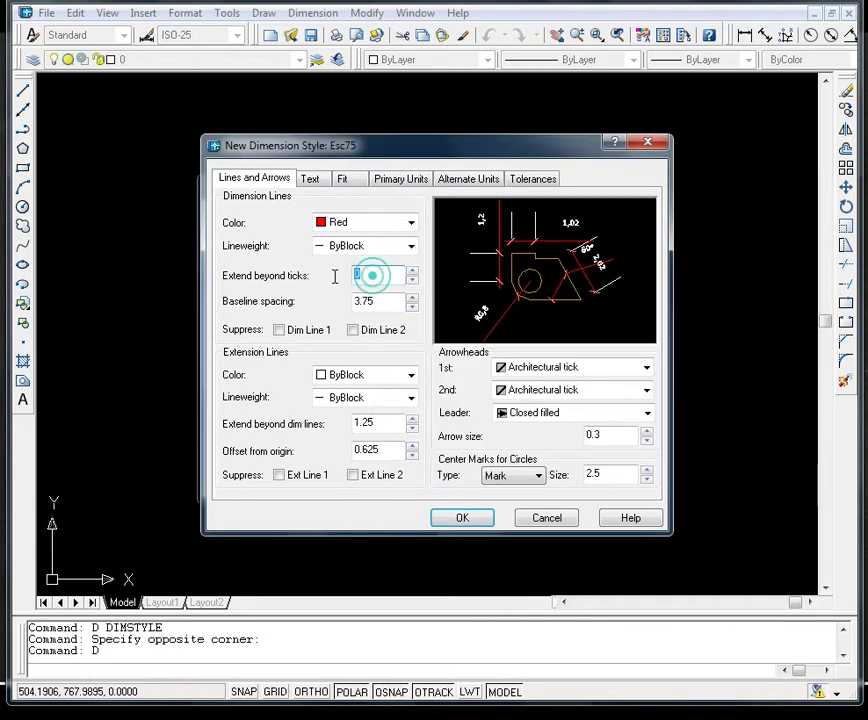
pyautogui.write('0')
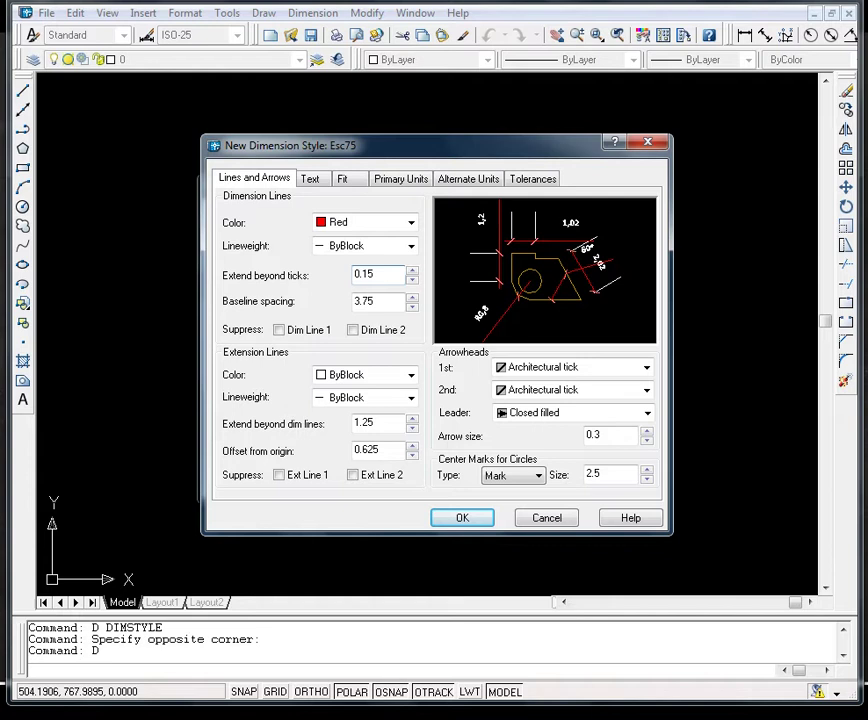
pyautogui.doubleClick(372, 301)
pyautogui.write('0.15')
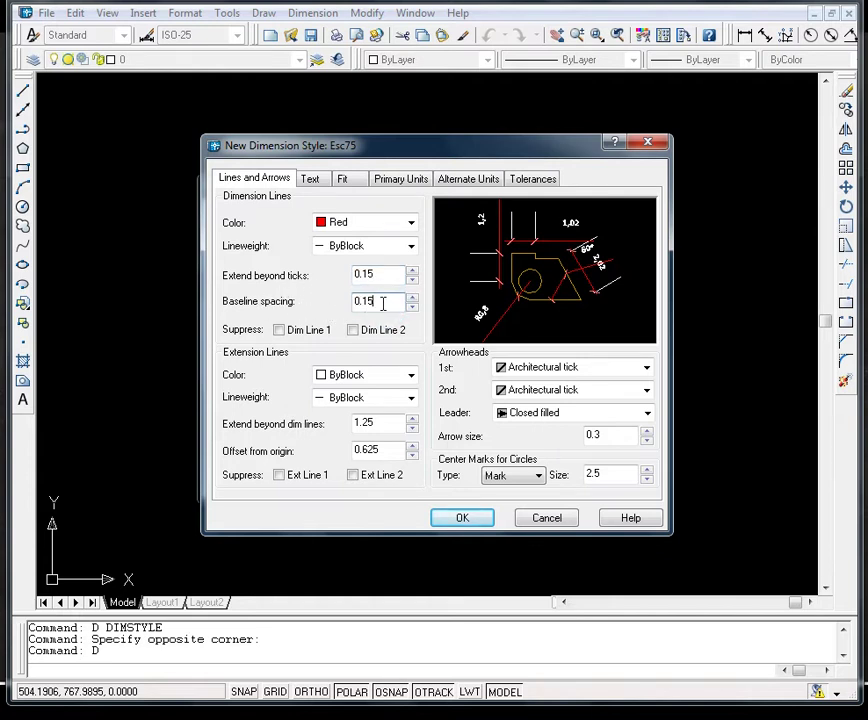
pyautogui.click(373, 279)
pyautogui.click(374, 301)
# Set the extension lines' color to Red and their extension beyond the dimension lines to 0.15
pyautogui.click(410, 377)
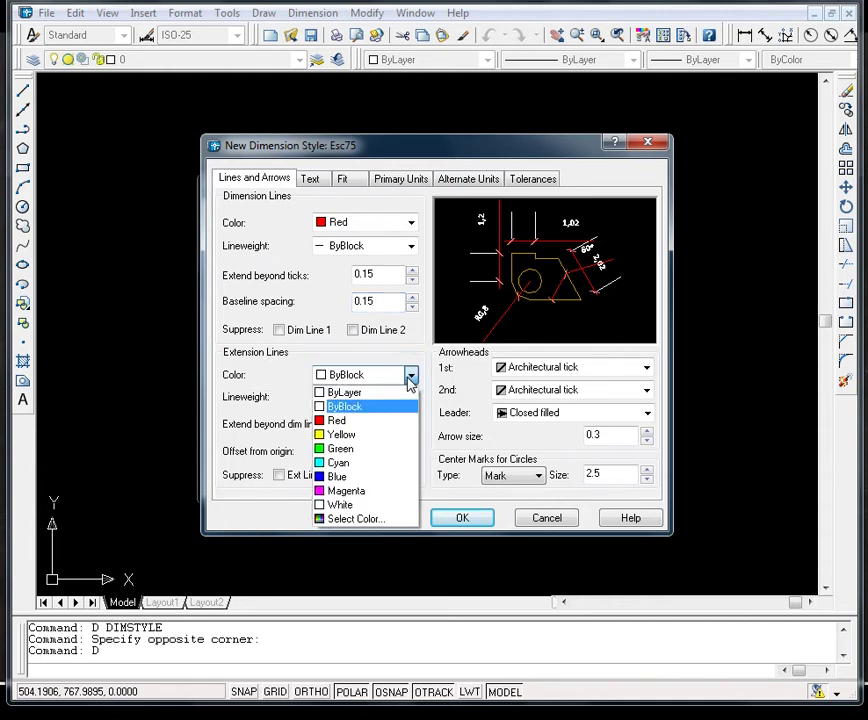
pyautogui.click(352, 420)
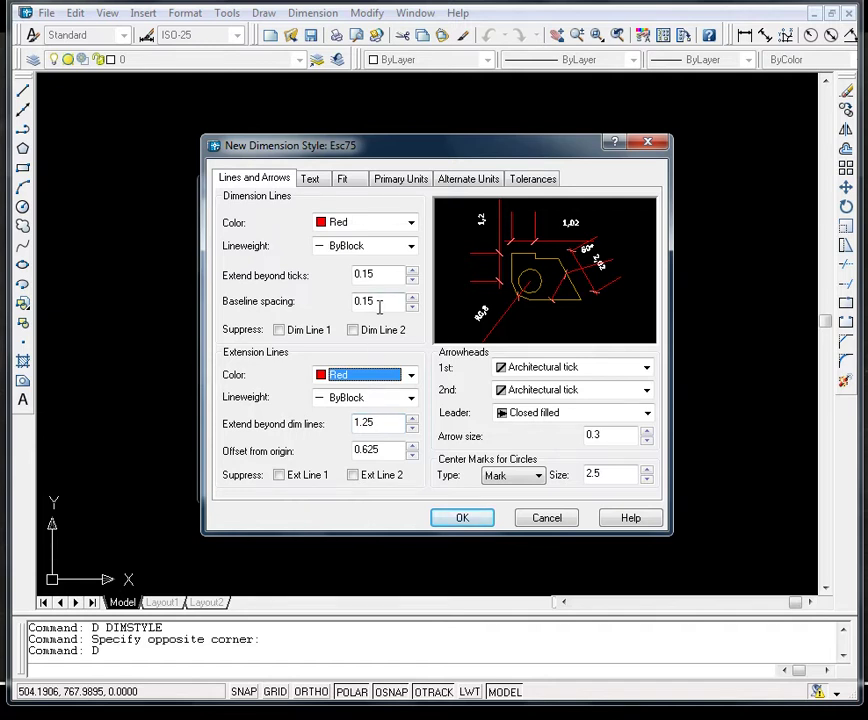
pyautogui.doubleClick(380, 424)
pyautogui.write('0.1')
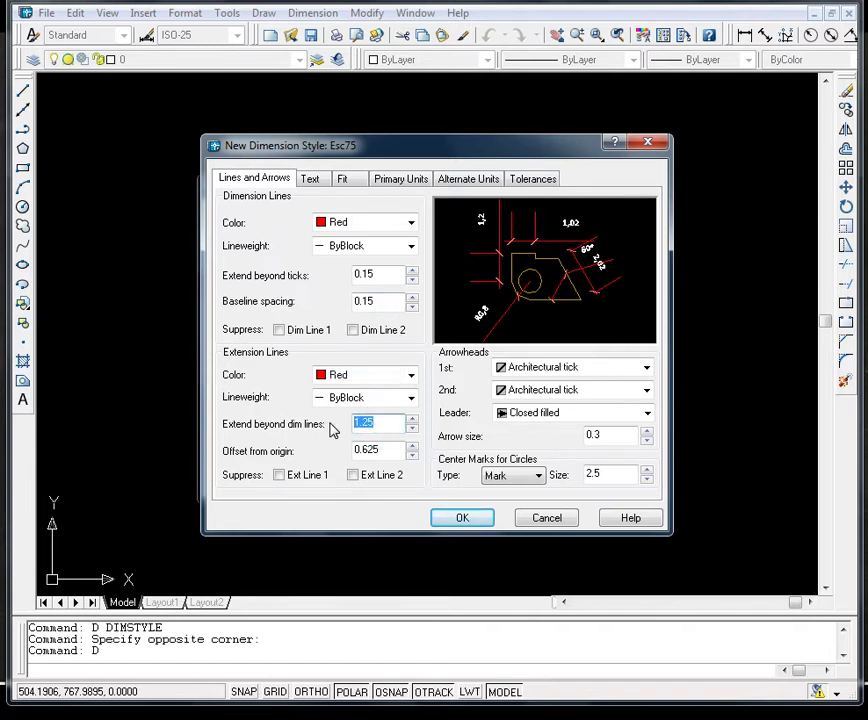
pyautogui.write('5')
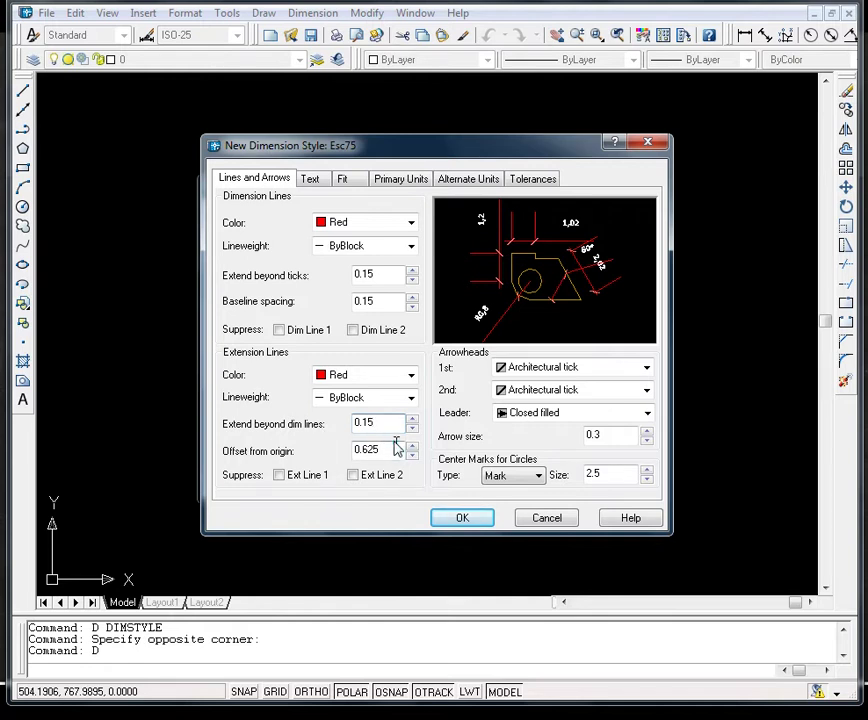
# Switch to the calculator and compute the extension lines' offset from origin as 1 * 75 / 1000
pyautogui.click(395, 449)
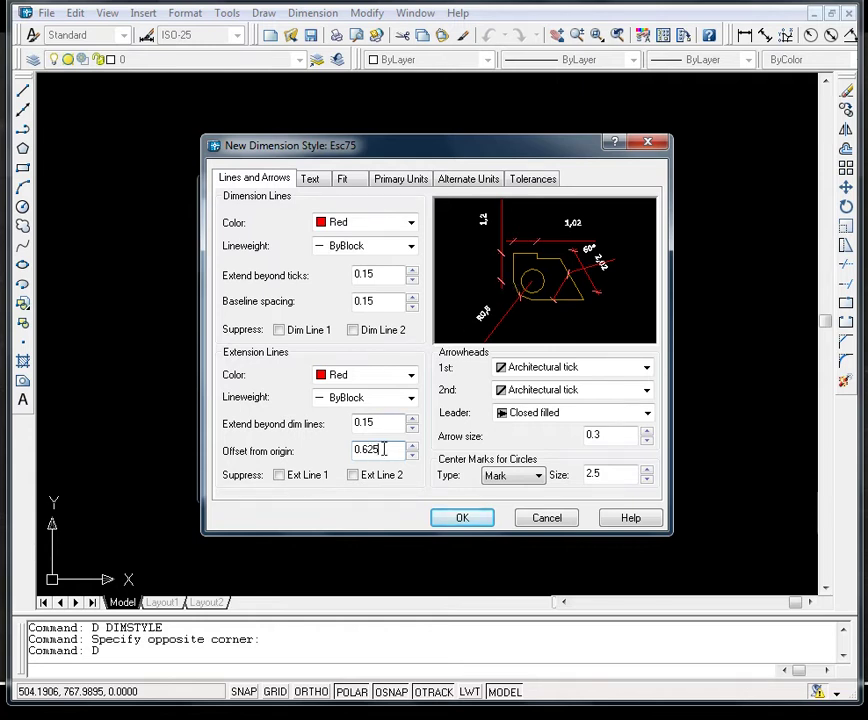
pyautogui.click(375, 718)
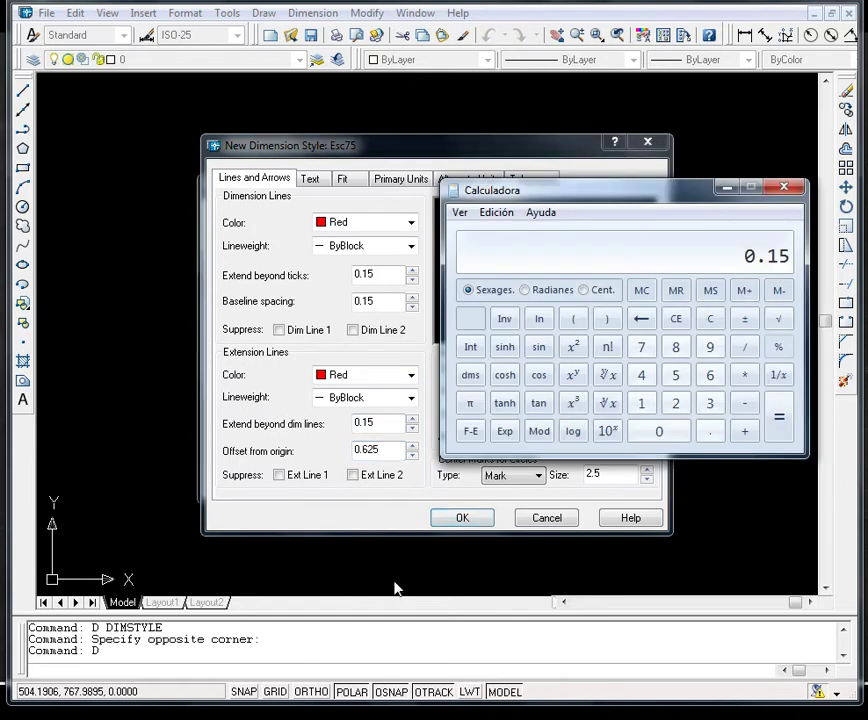
pyautogui.press('Escape')
pyautogui.click(641, 403)
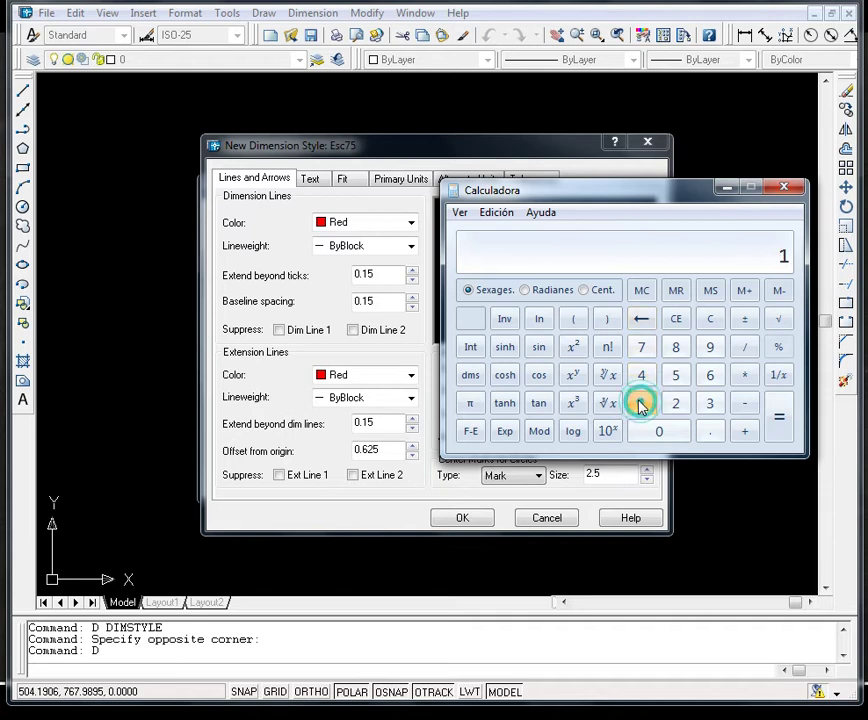
pyautogui.click(746, 375)
pyautogui.click(642, 346)
pyautogui.click(675, 375)
pyautogui.click(743, 347)
pyautogui.click(640, 403)
pyautogui.doubleClick(659, 430)
pyautogui.click(660, 431)
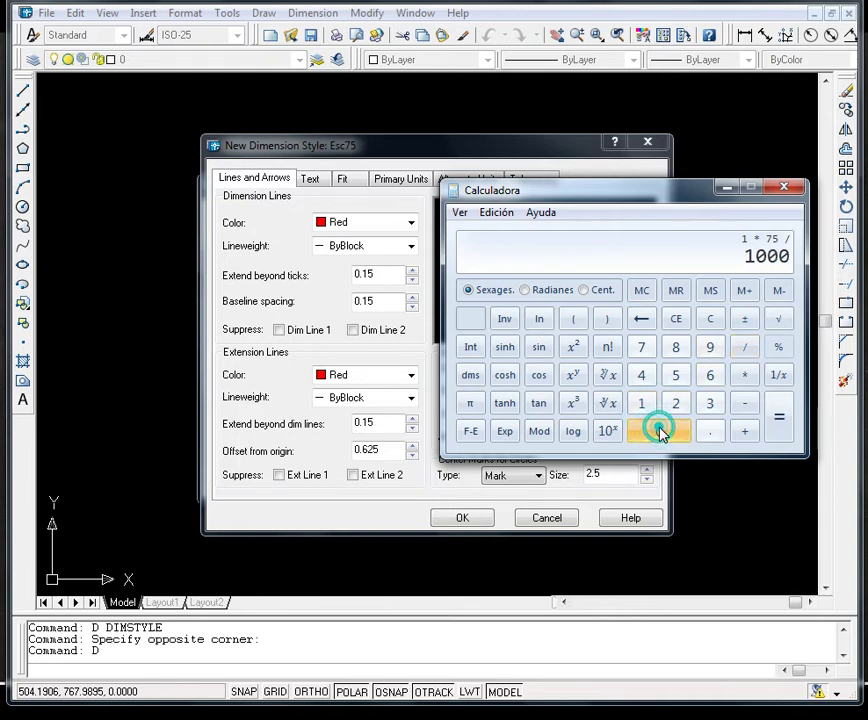
pyautogui.click(778, 418)
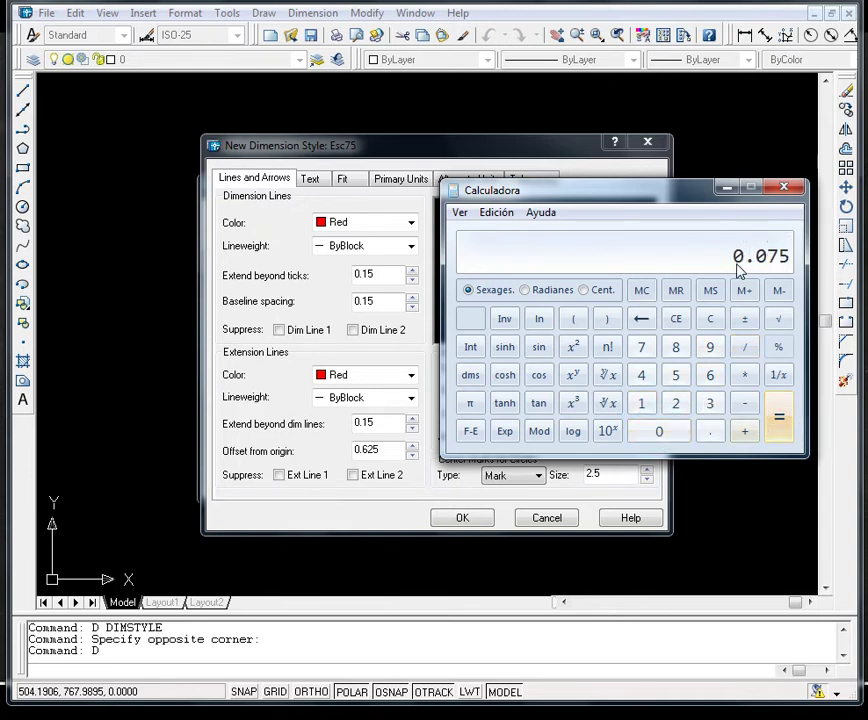
# Return to the Esc75 style settings and set the extension lines' offset from origin to 0.075
pyautogui.click(720, 190)
pyautogui.moveTo(384, 446); pyautogui.dragTo(329, 451)
pyautogui.write('0.075')
pyautogui.click(393, 421)
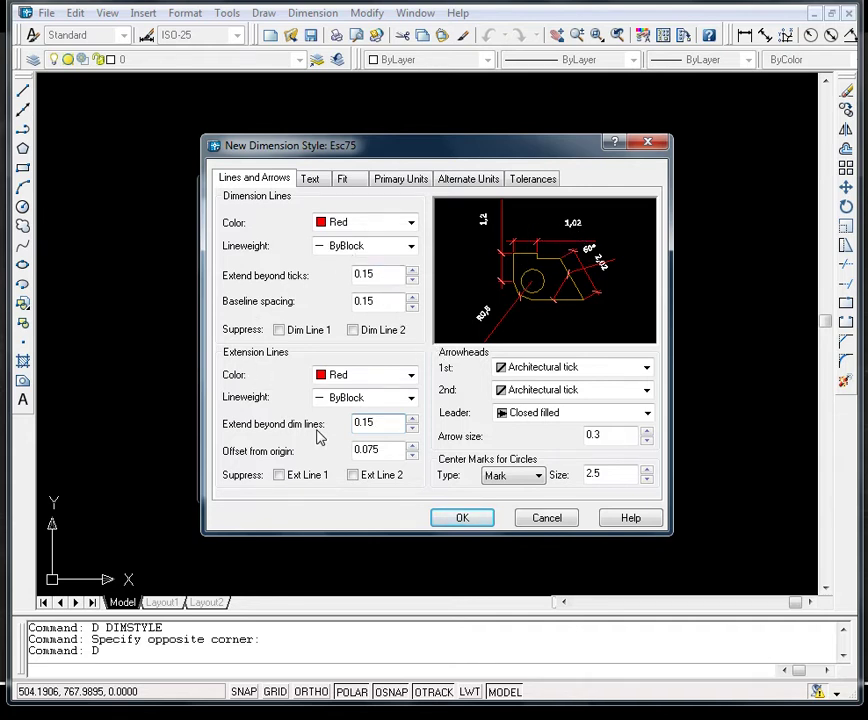
# Open the Standard text style from the dimension style's text settings and choose Verdana as its font
pyautogui.click(322, 182)
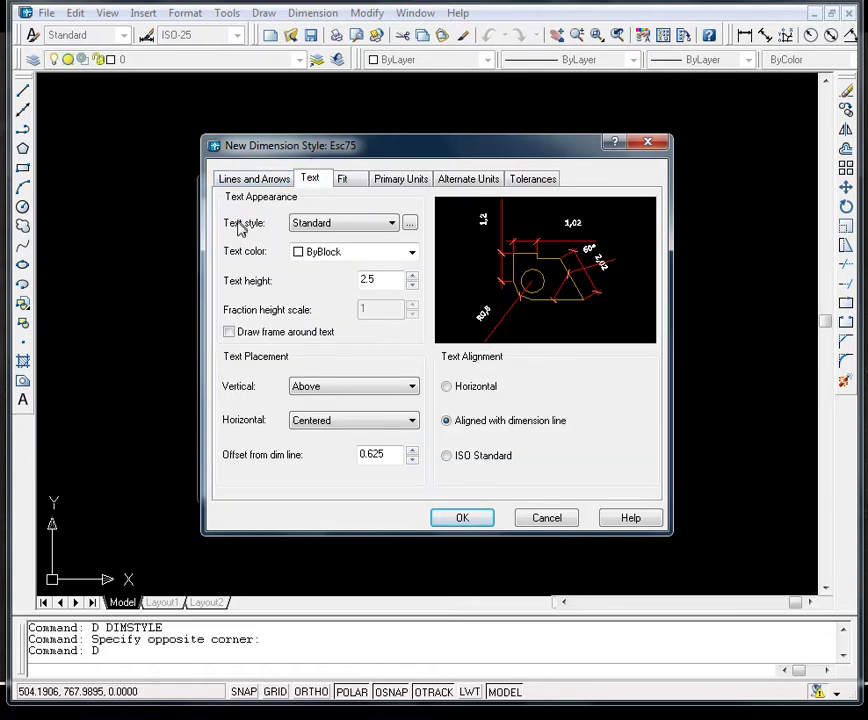
pyautogui.click(410, 226)
pyautogui.moveTo(397, 200); pyautogui.dragTo(383, 204)
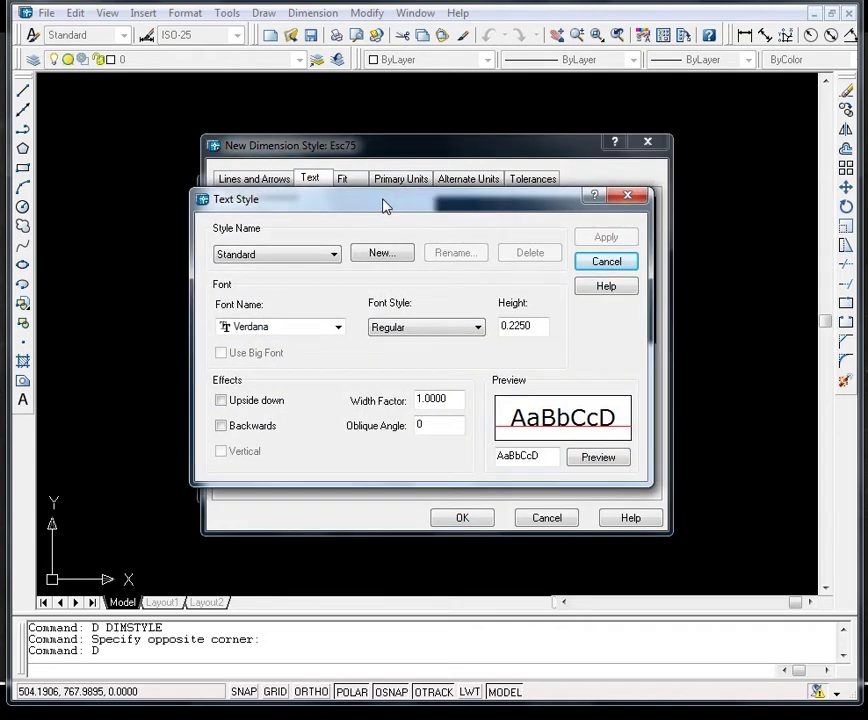
pyautogui.click(338, 328)
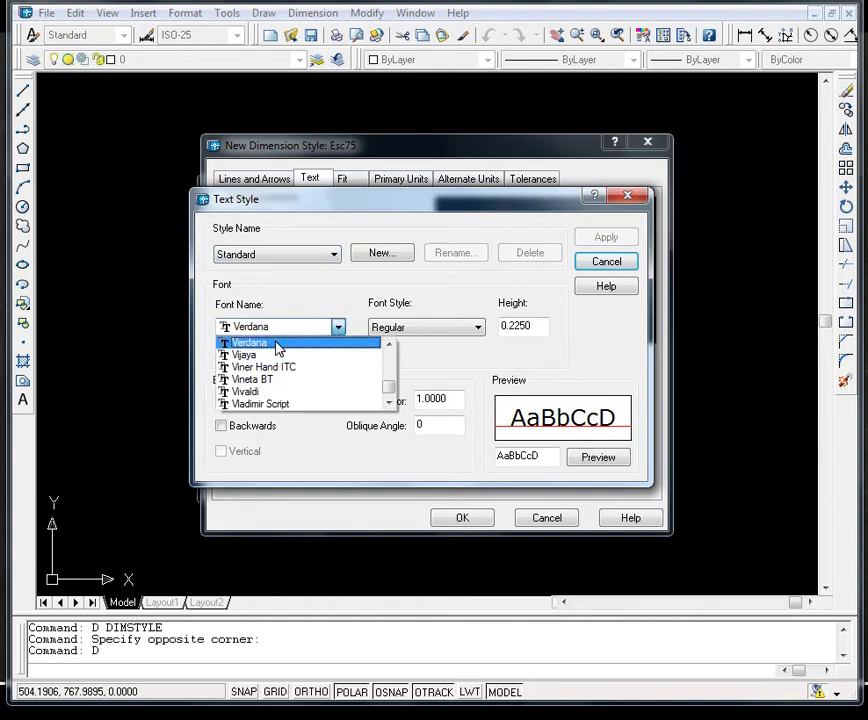
pyautogui.click(262, 341)
pyautogui.click(338, 328)
pyautogui.moveTo(388, 386)
pyautogui.mouseDown()
pyautogui.moveTo(392, 356)
pyautogui.moveTo(388, 397)
pyautogui.mouseUp()
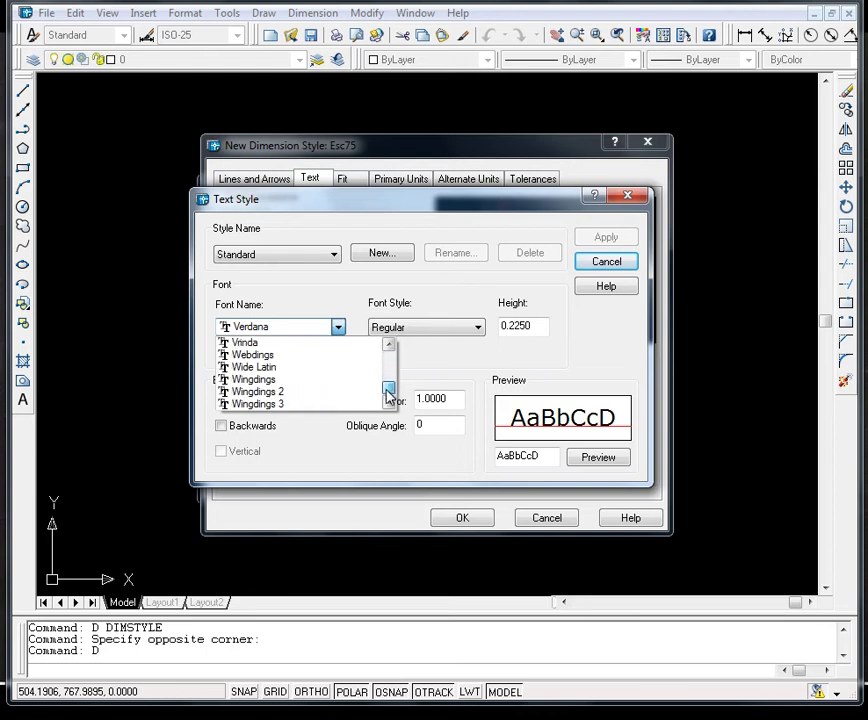
pyautogui.scroll(2, 300, 370)
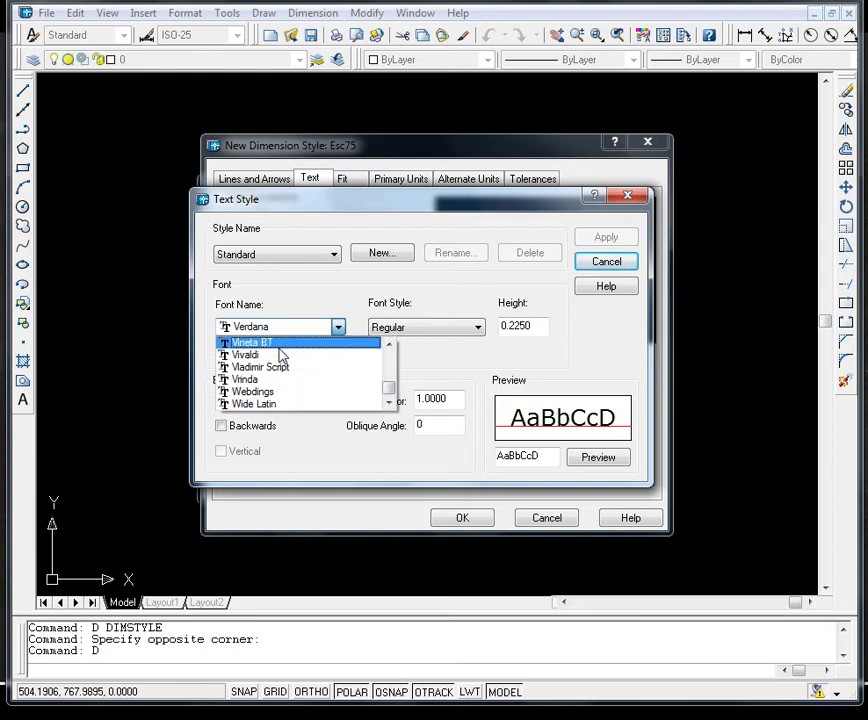
pyautogui.scroll(2, 275, 355)
pyautogui.click(278, 343)
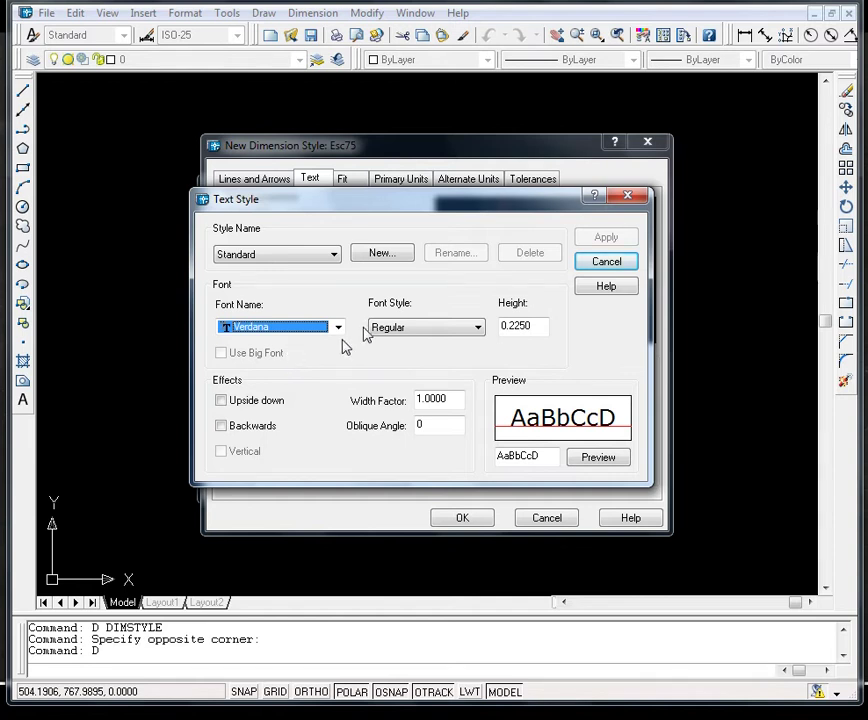
# Switch to the calculator and compute the text height as 3 * 75 / 1000
pyautogui.doubleClick(545, 326)
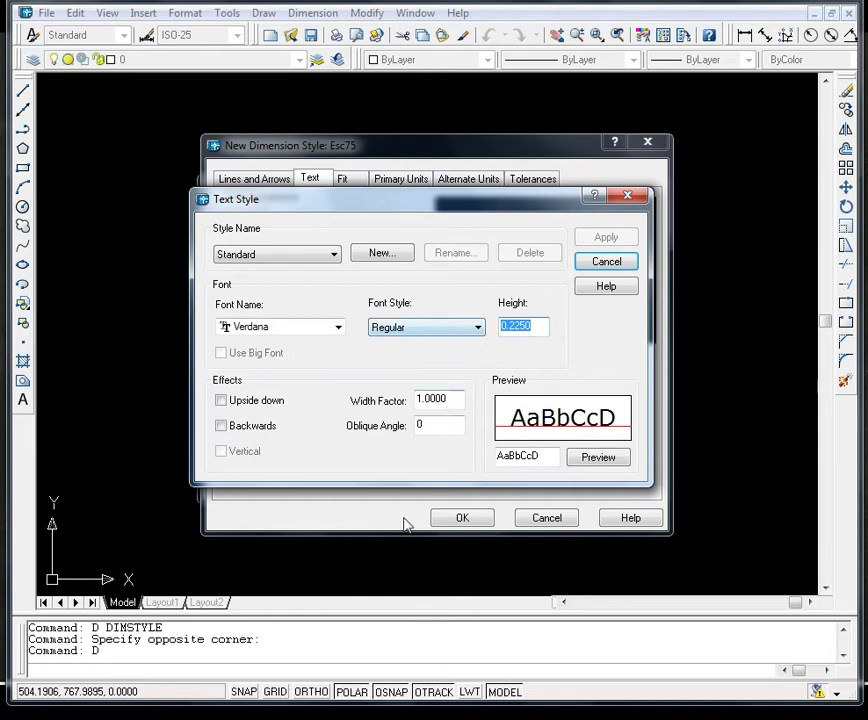
pyautogui.click(250, 717)
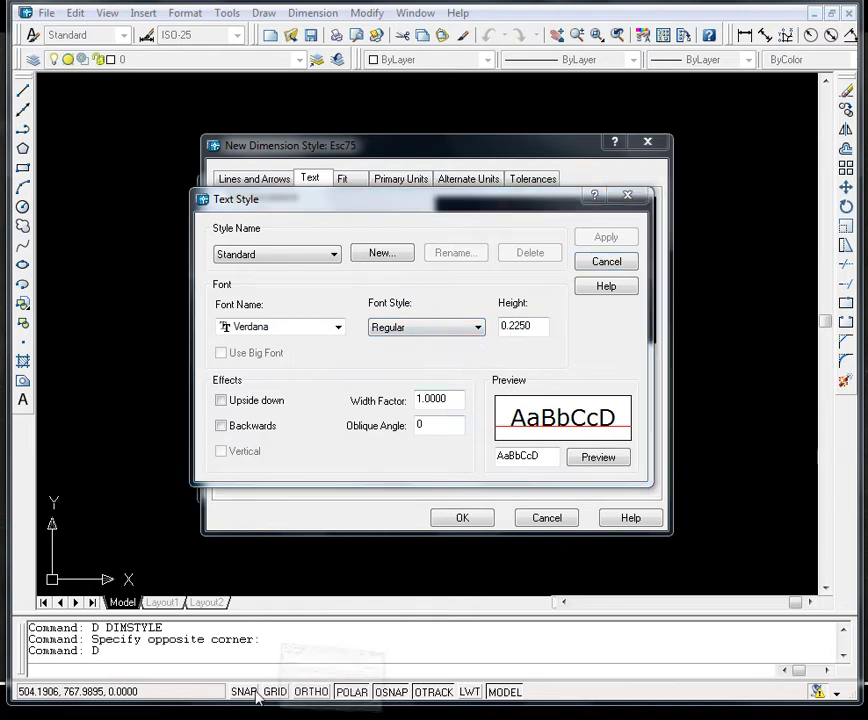
pyautogui.moveTo(630, 205); pyautogui.dragTo(244, 176)
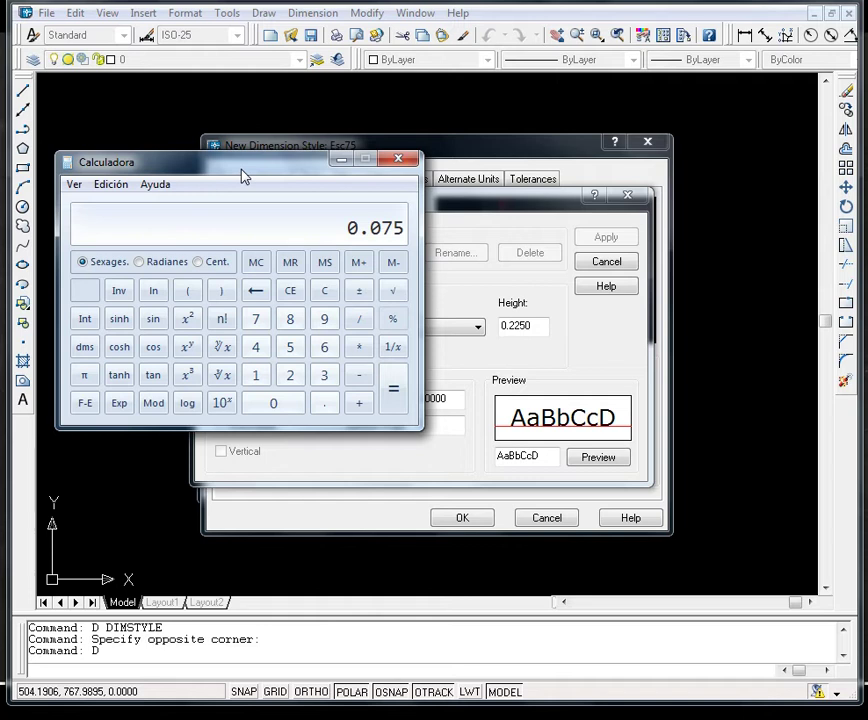
pyautogui.press('Escape')
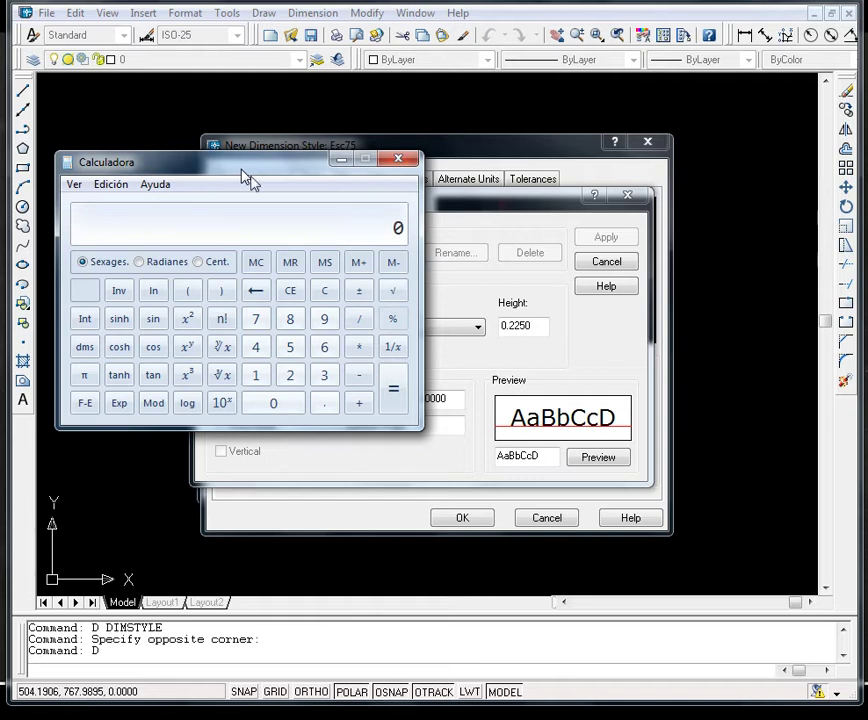
pyautogui.click(324, 375)
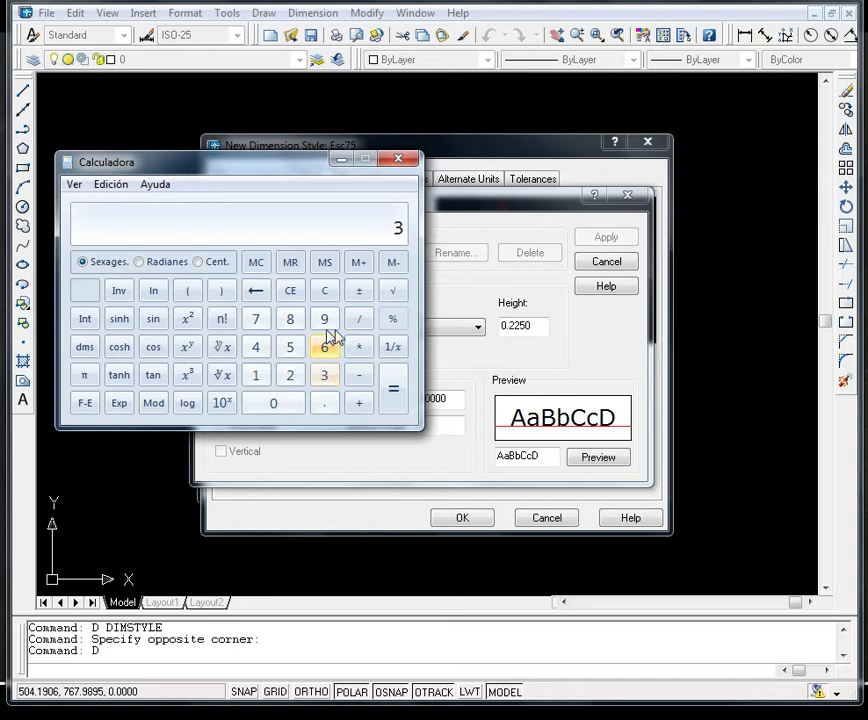
pyautogui.click(358, 347)
pyautogui.click(258, 322)
pyautogui.click(290, 349)
pyautogui.click(358, 323)
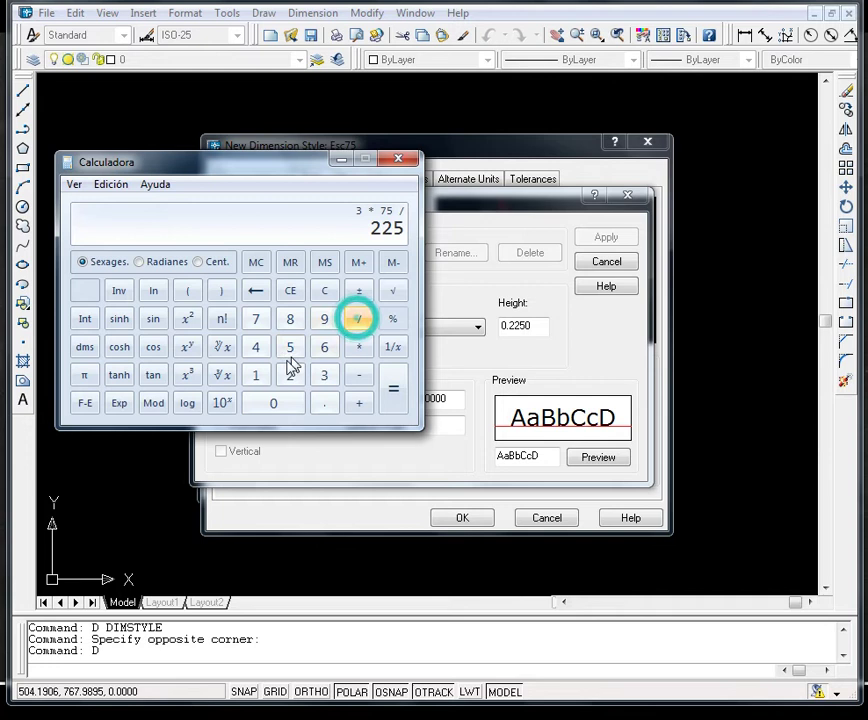
pyautogui.click(260, 376)
pyautogui.click(273, 403)
pyautogui.click(273, 403)
pyautogui.click(273, 403)
pyautogui.click(390, 393)
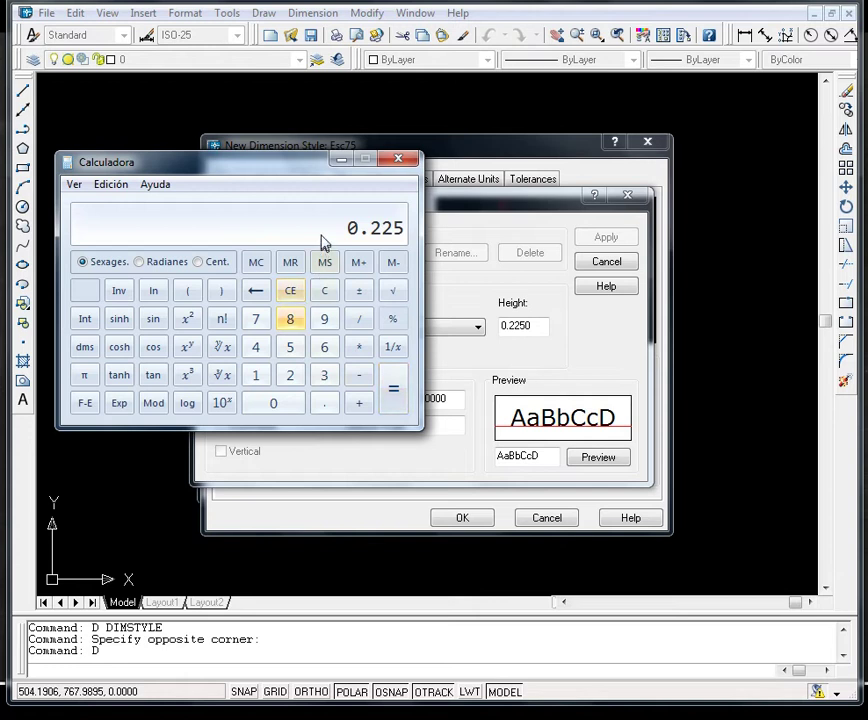
# Return to the Standard text style and set its height to 0.225 with the Verdana font
pyautogui.click(342, 160)
pyautogui.click(476, 328)
pyautogui.click(539, 325)
pyautogui.doubleClick(535, 325)
pyautogui.write('0.225')
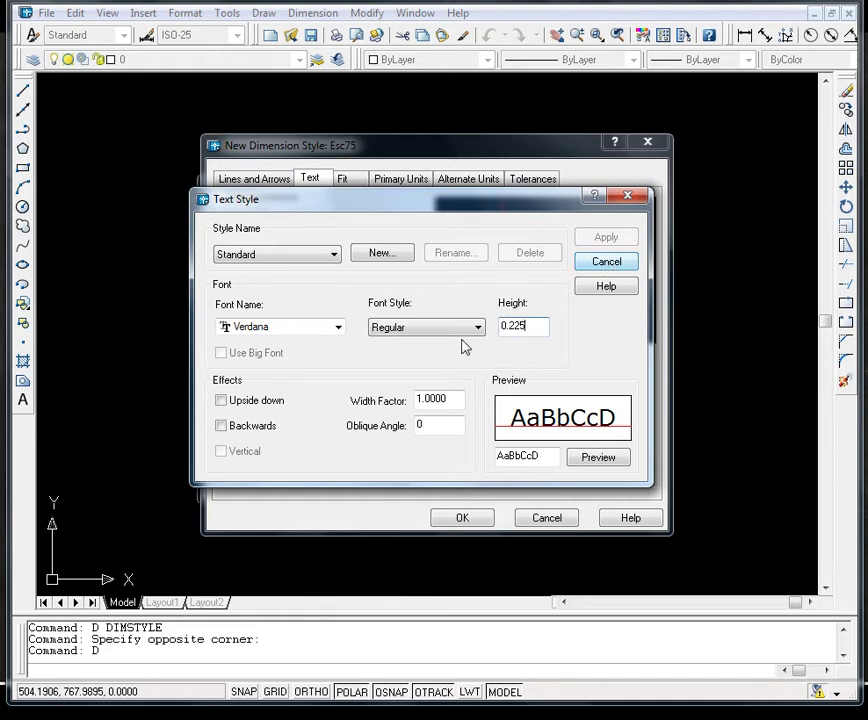
pyautogui.click(338, 328)
pyautogui.click(293, 343)
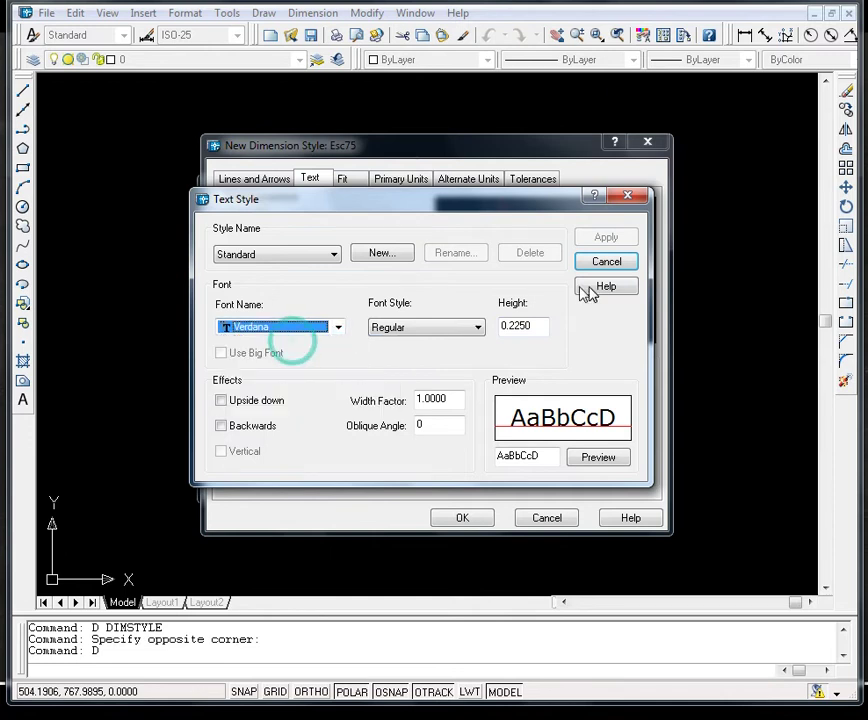
# Close the text style settings and set the dimension text color to Green
pyautogui.click(605, 238)
pyautogui.click(605, 263)
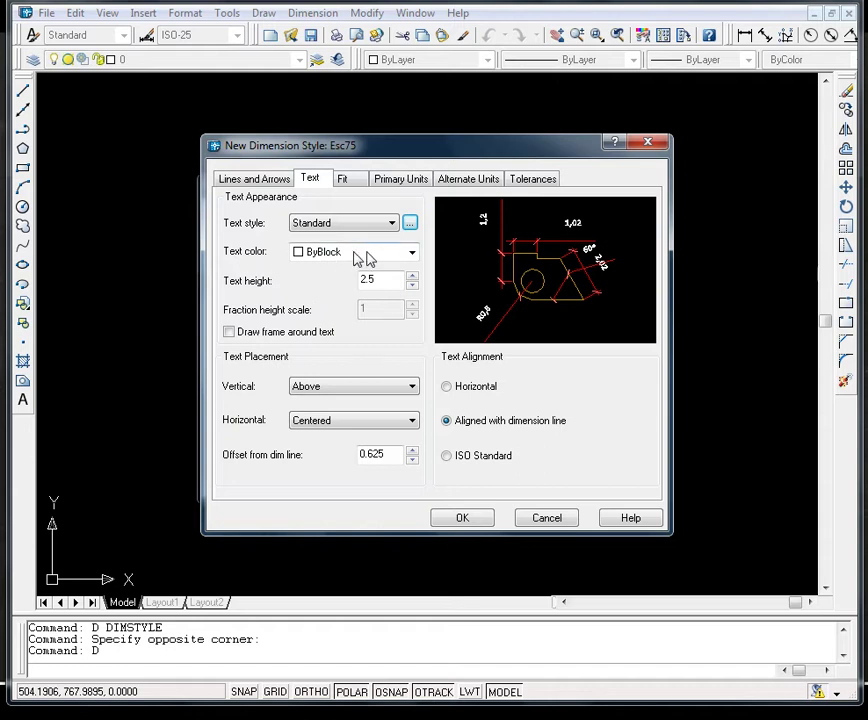
pyautogui.click(413, 253)
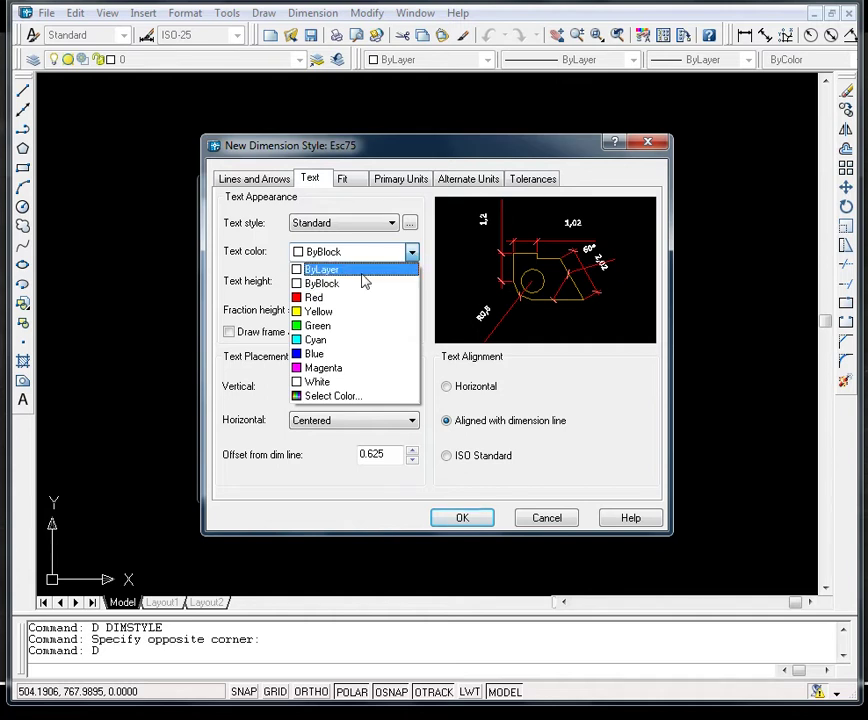
pyautogui.click(333, 329)
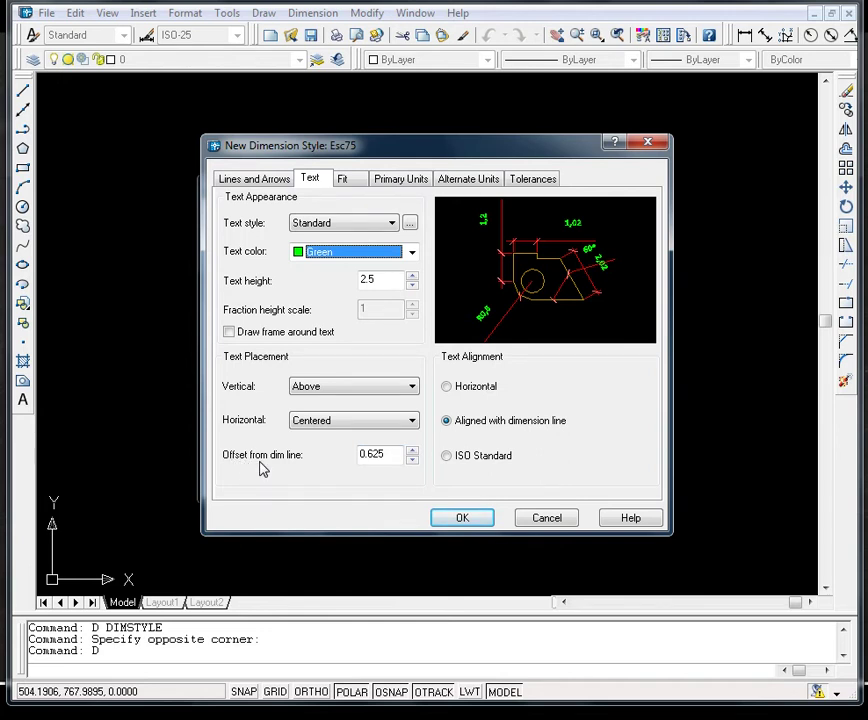
# Switch to the calculator and compute the text offset from the dimension line as 1 * 75 / 1000
pyautogui.click(395, 453)
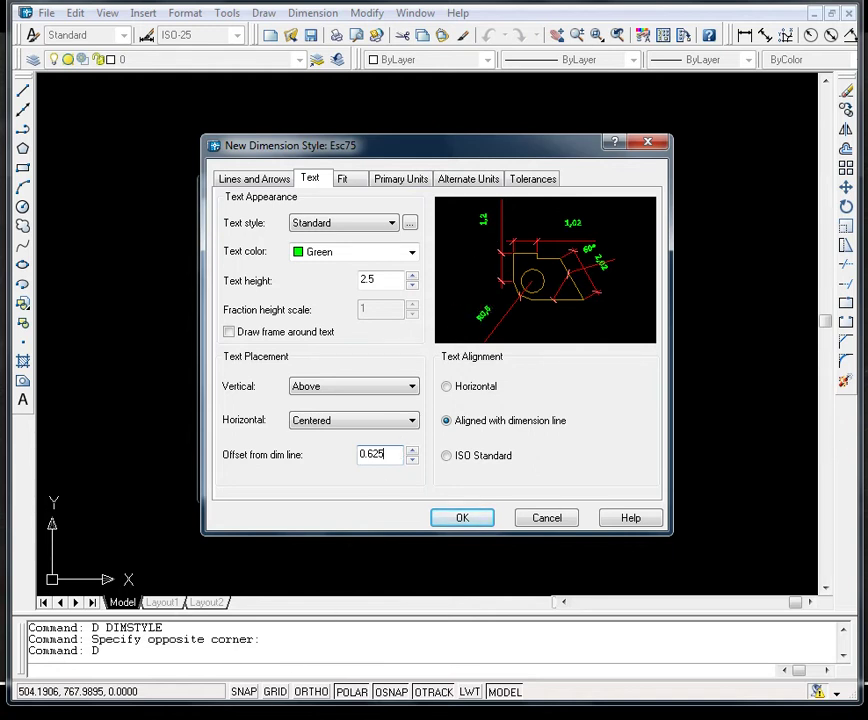
pyautogui.click(316, 709)
pyautogui.moveTo(287, 167); pyautogui.dragTo(665, 157)
pyautogui.press('Escape')
pyautogui.click(636, 365)
pyautogui.click(741, 335)
pyautogui.click(635, 306)
pyautogui.click(669, 334)
pyautogui.click(739, 306)
pyautogui.click(635, 362)
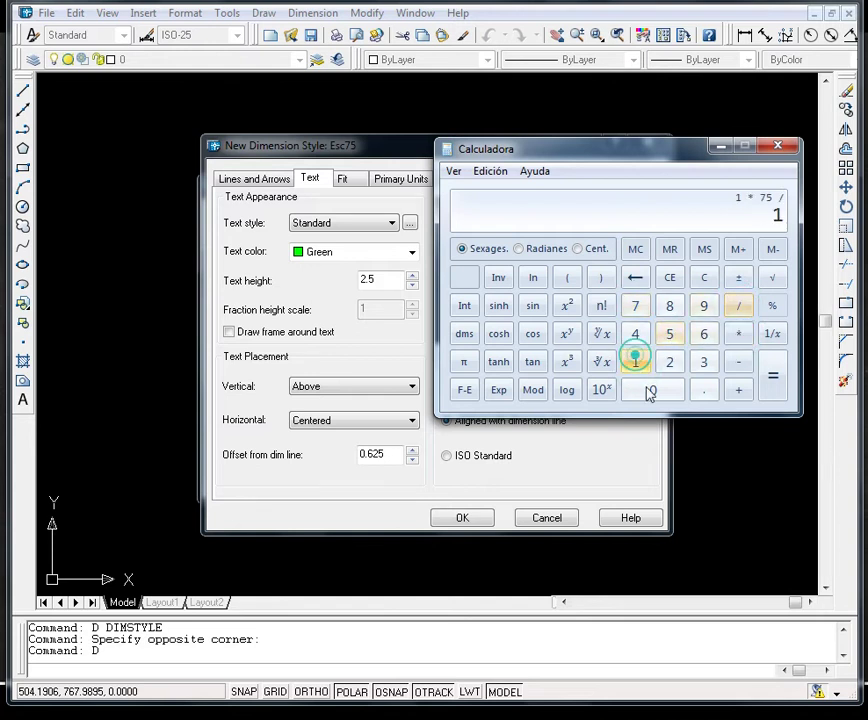
pyautogui.click(651, 390)
pyautogui.click(651, 390)
pyautogui.click(651, 390)
pyautogui.click(772, 378)
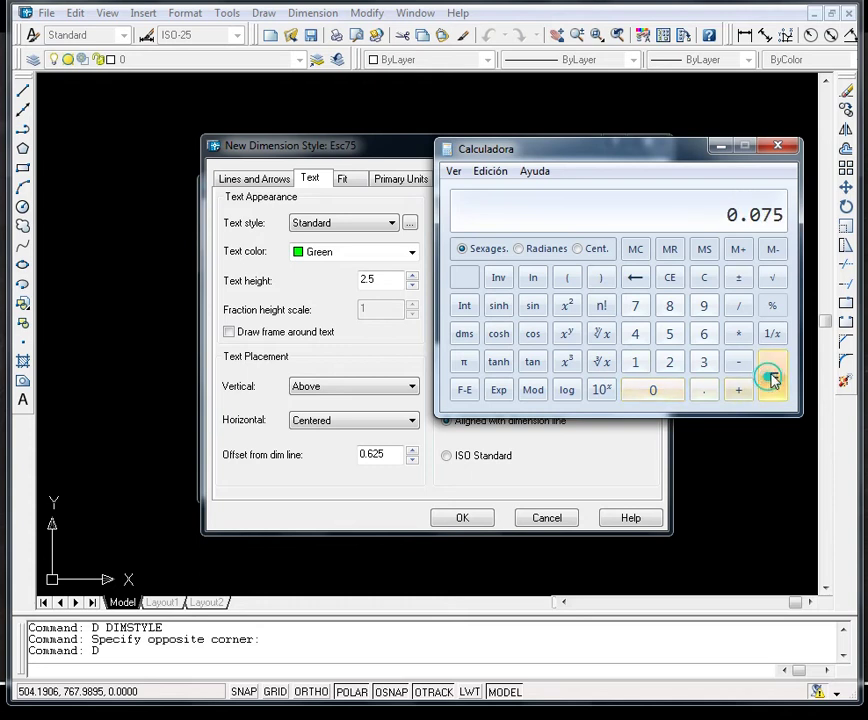
# Return to the style settings and set the text's offset from the dimension line to 0.075
pyautogui.click(720, 147)
pyautogui.doubleClick(382, 454)
pyautogui.write('0.075')
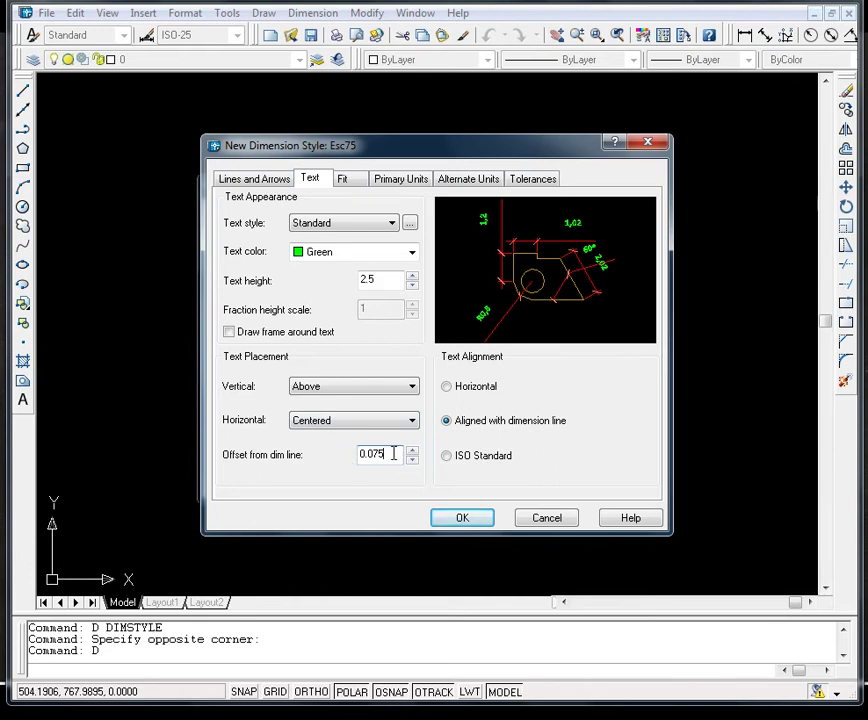
pyautogui.click(373, 279)
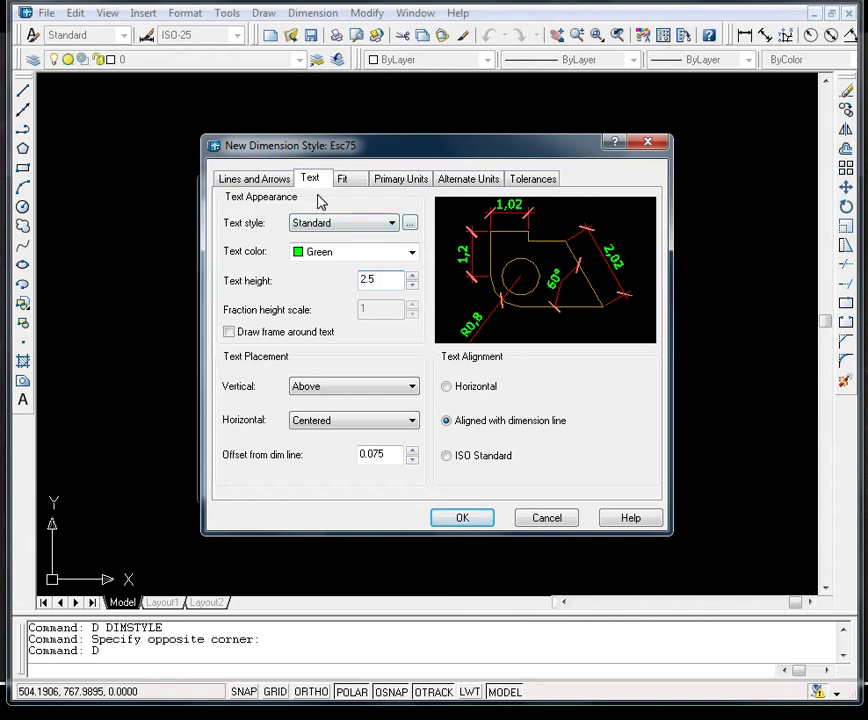
# Set the decimal separator of the style's primary units to Period
pyautogui.click(397, 181)
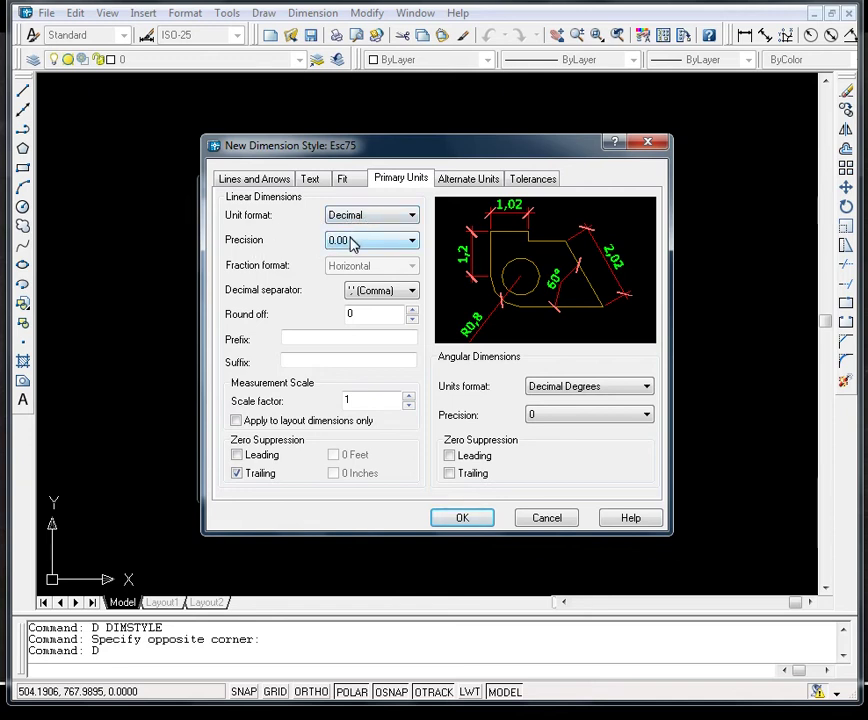
pyautogui.click(413, 292)
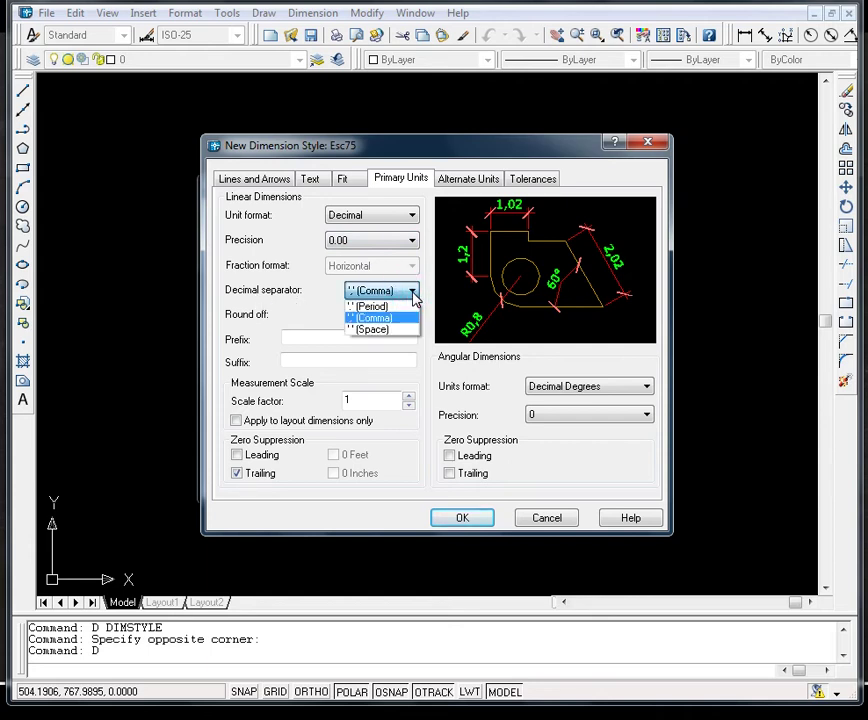
pyautogui.click(366, 307)
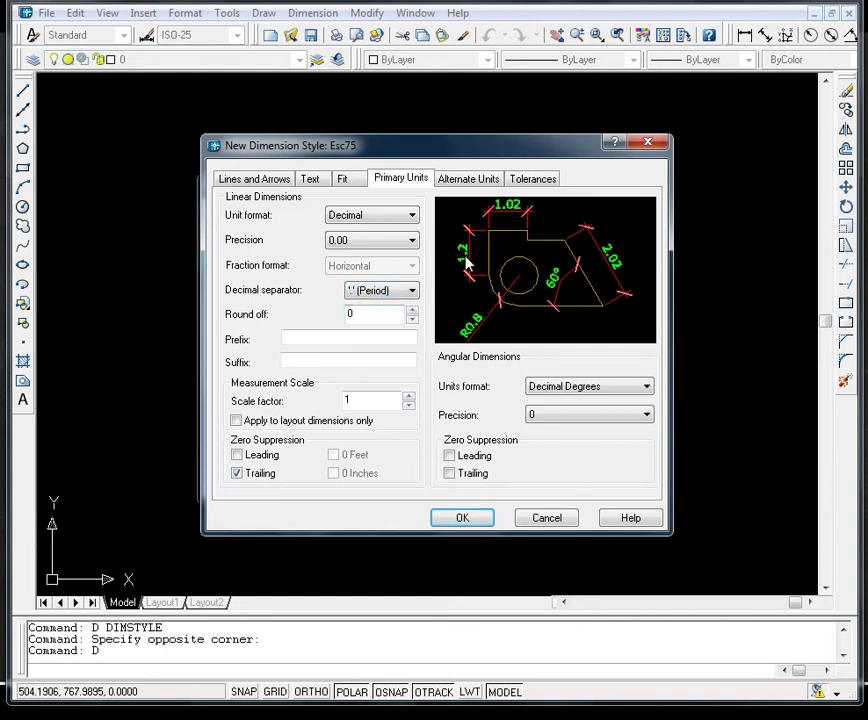
pyautogui.click(413, 292)
pyautogui.click(370, 316)
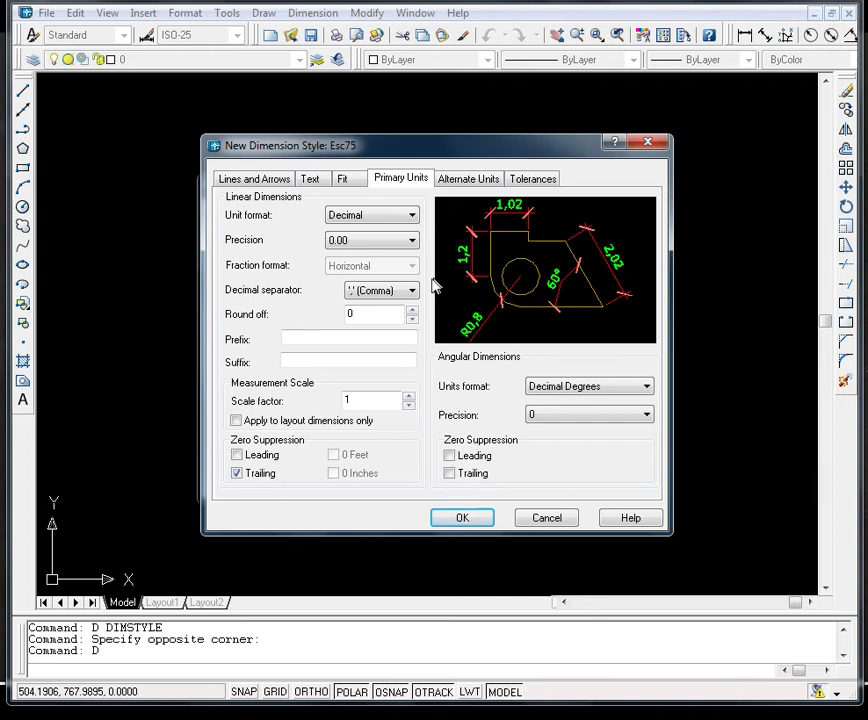
pyautogui.click(413, 291)
pyautogui.click(383, 308)
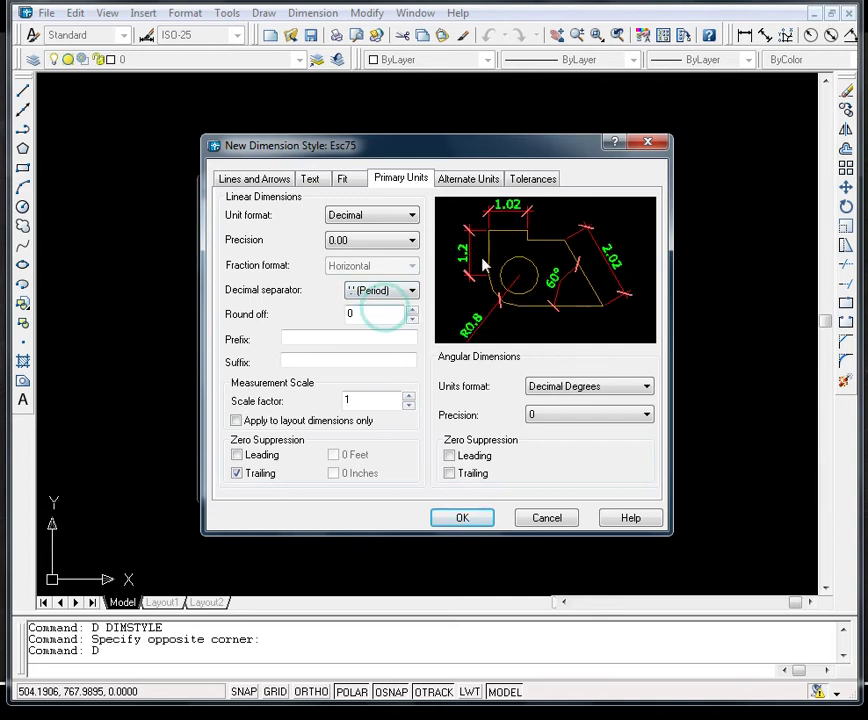
# Review the lines and arrows settings, accept the Esc75 style and close the Dimension Style Manager
pyautogui.click(258, 180)
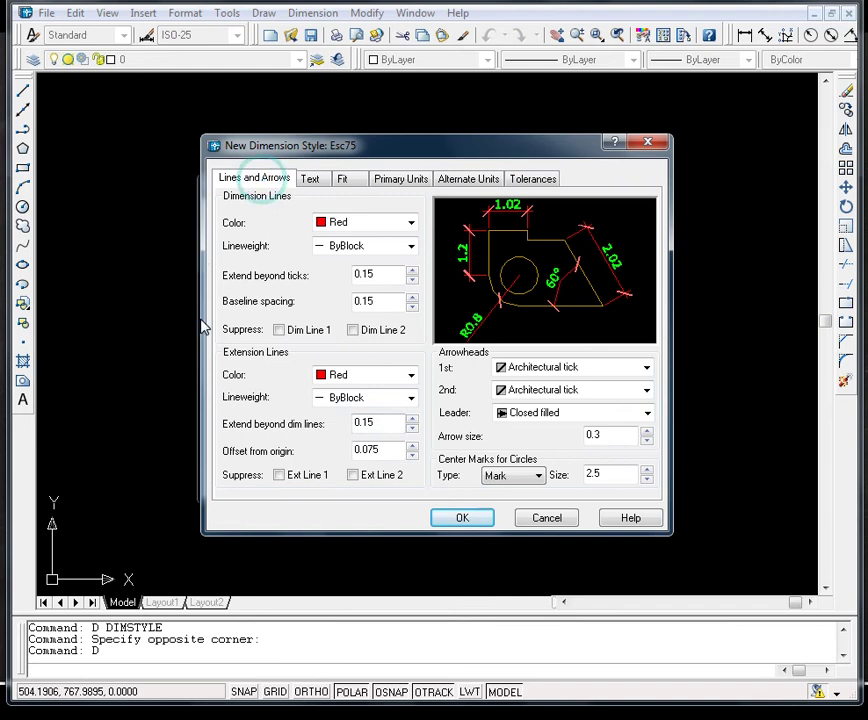
pyautogui.click(462, 519)
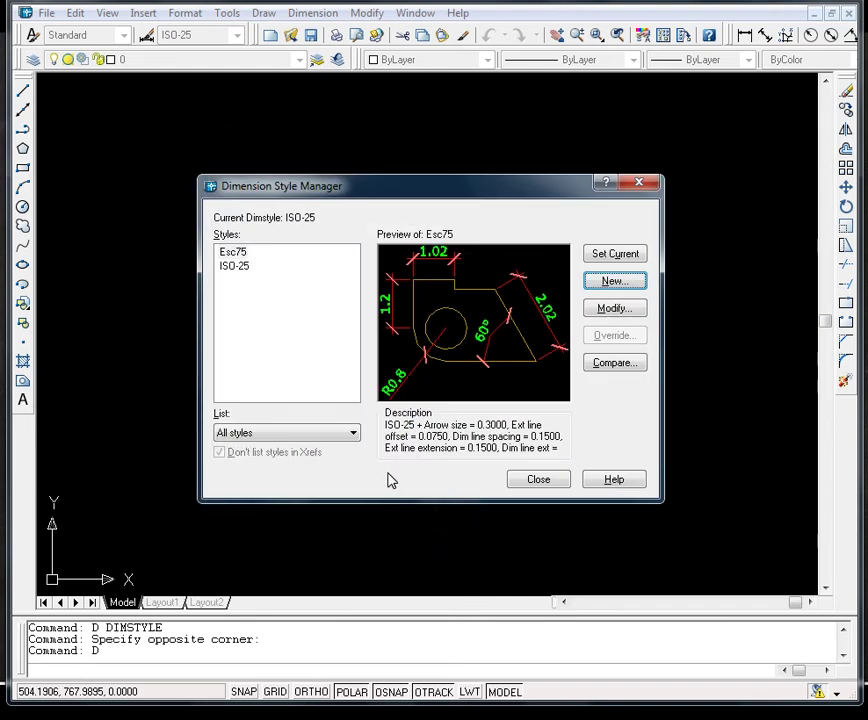
pyautogui.click(538, 481)
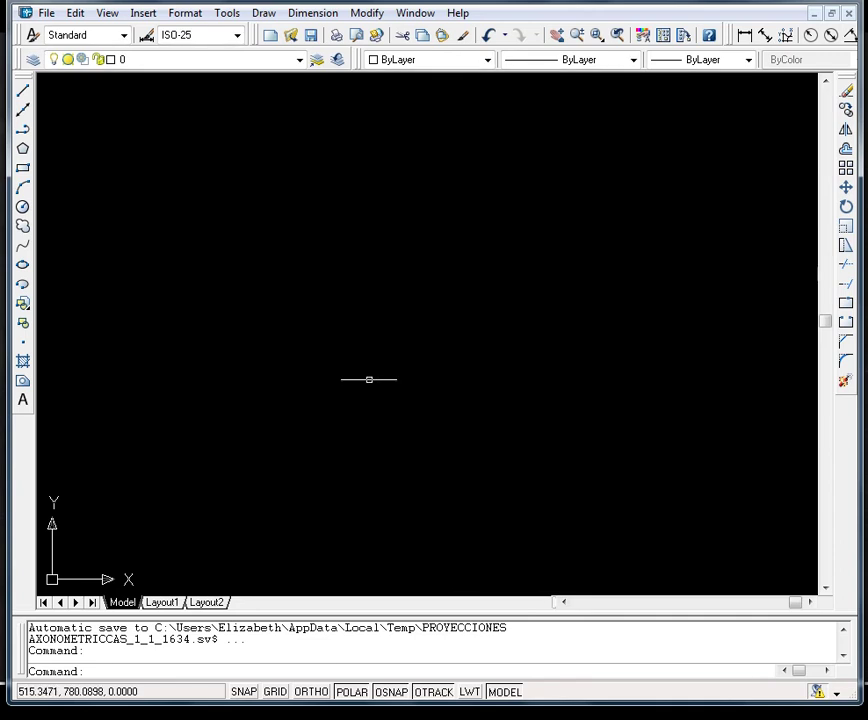
# Draw a rectangle 1.50 wide and 0.75 high, with its opposite corner at @1.50,-0.75 from the first
pyautogui.write('rec')
pyautogui.press('Return')
pyautogui.click(242, 216)
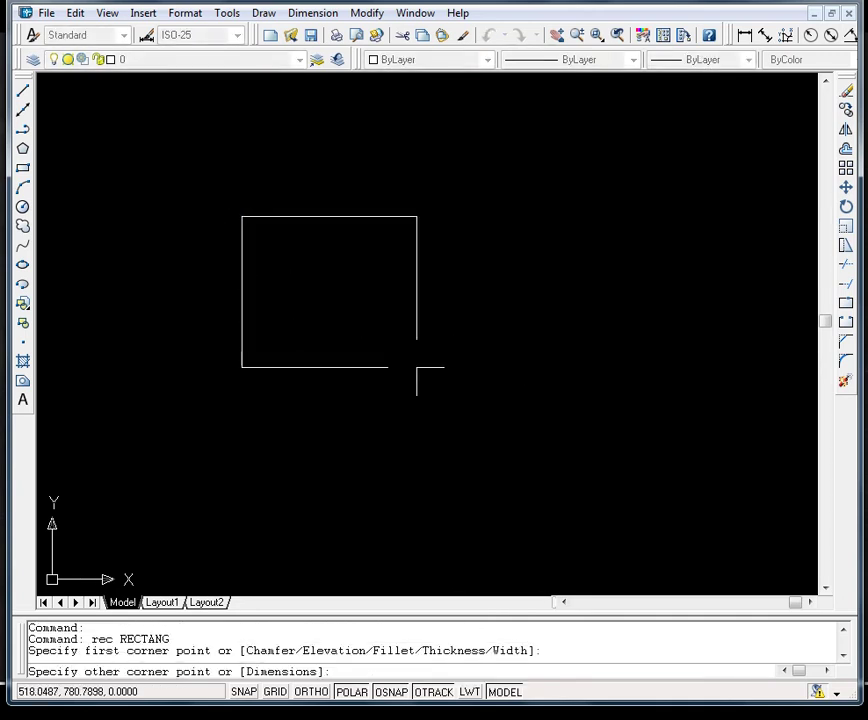
pyautogui.write('@1.50,-0.75')
pyautogui.press('Return')
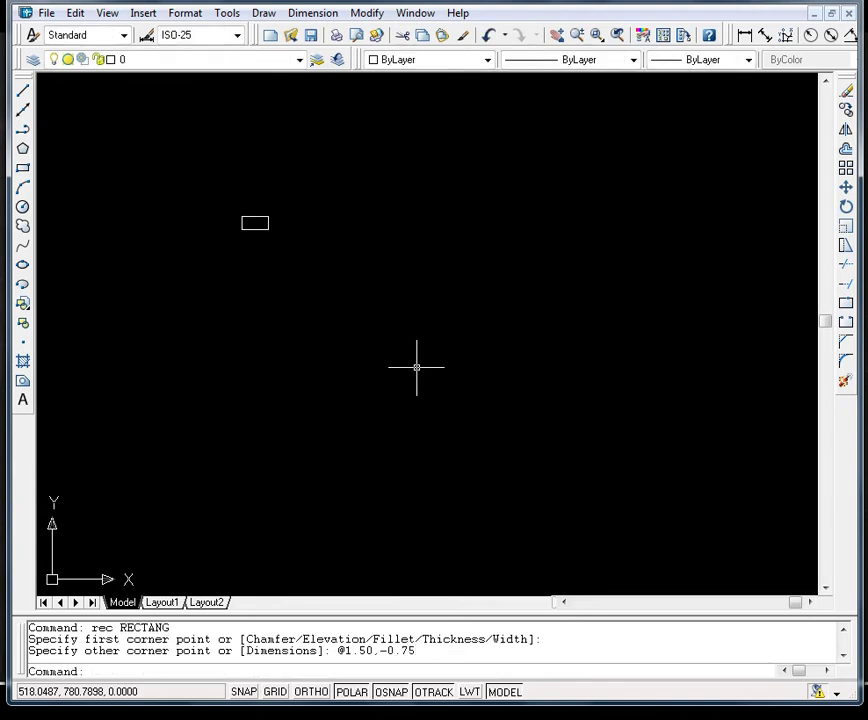
pyautogui.scroll(2, 226, 216)
pyautogui.scroll(8, 226, 216)
pyautogui.moveTo(300, 252); pyautogui.dragTo(244, 248, button='middle')
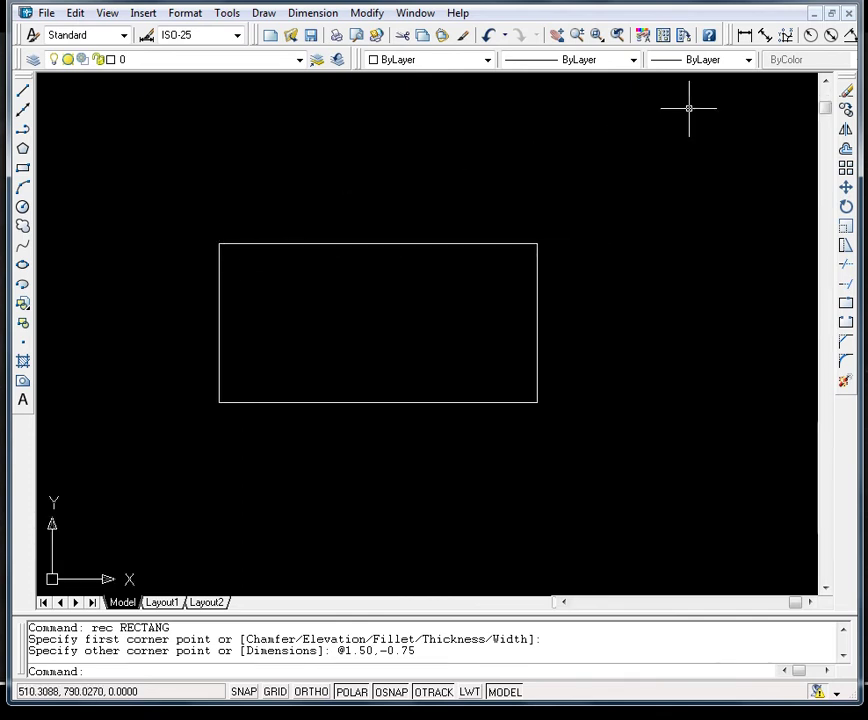
# Undock the Dimension toolbar and place it floating over the drawing area above the rectangle
pyautogui.moveTo(730, 40)
pyautogui.mouseDown()
pyautogui.moveTo(695, 74)
pyautogui.moveTo(521, 136)
pyautogui.moveTo(372, 169)
pyautogui.moveTo(272, 148)
pyautogui.mouseUp()
pyautogui.moveTo(217, 124)
pyautogui.mouseDown()
pyautogui.moveTo(296, 120)
pyautogui.moveTo(186, 130)
pyautogui.moveTo(290, 116)
pyautogui.mouseUp()
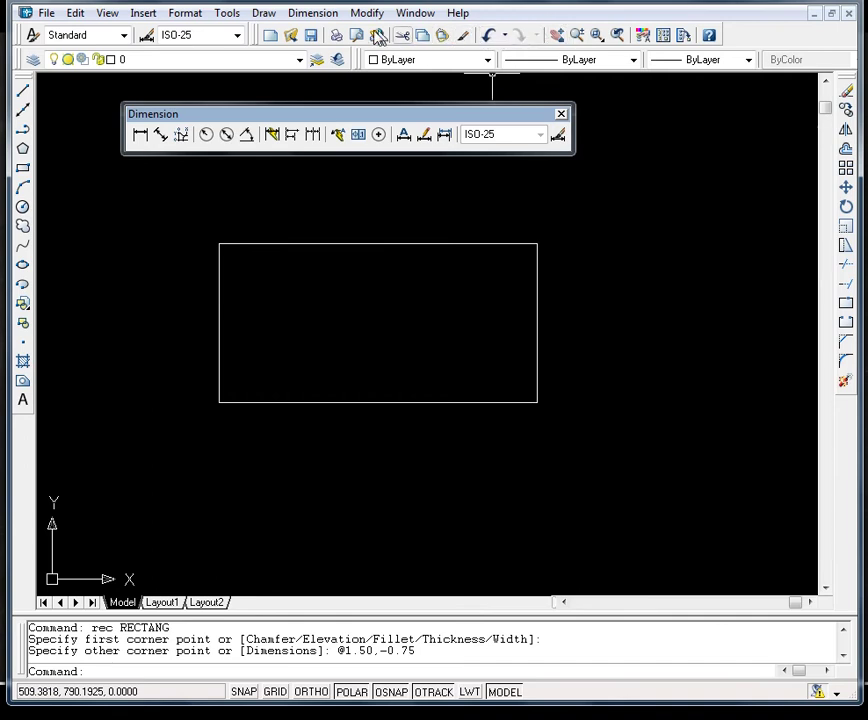
pyautogui.rightClick(474, 37)
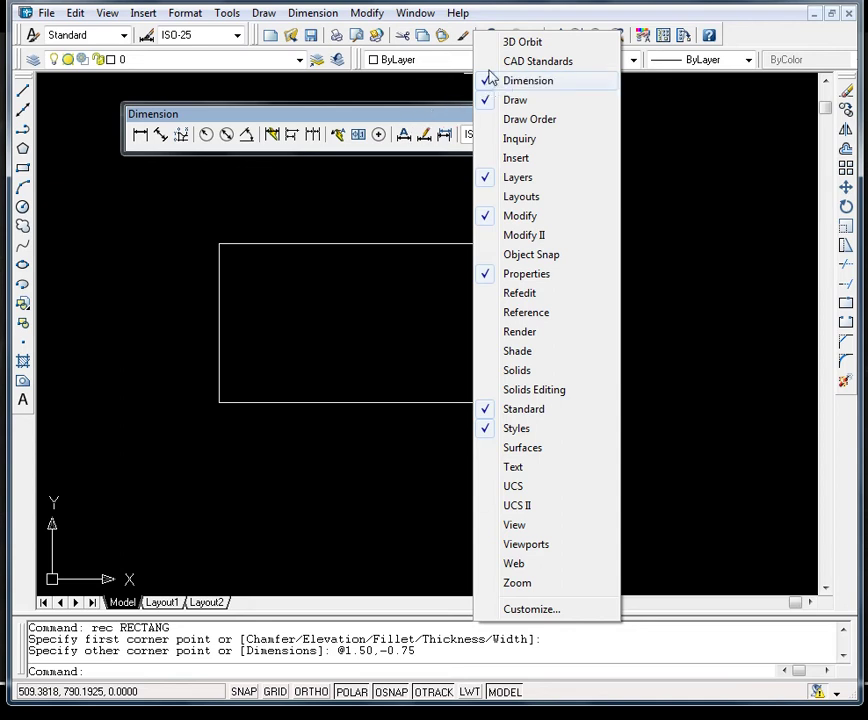
pyautogui.click(517, 14)
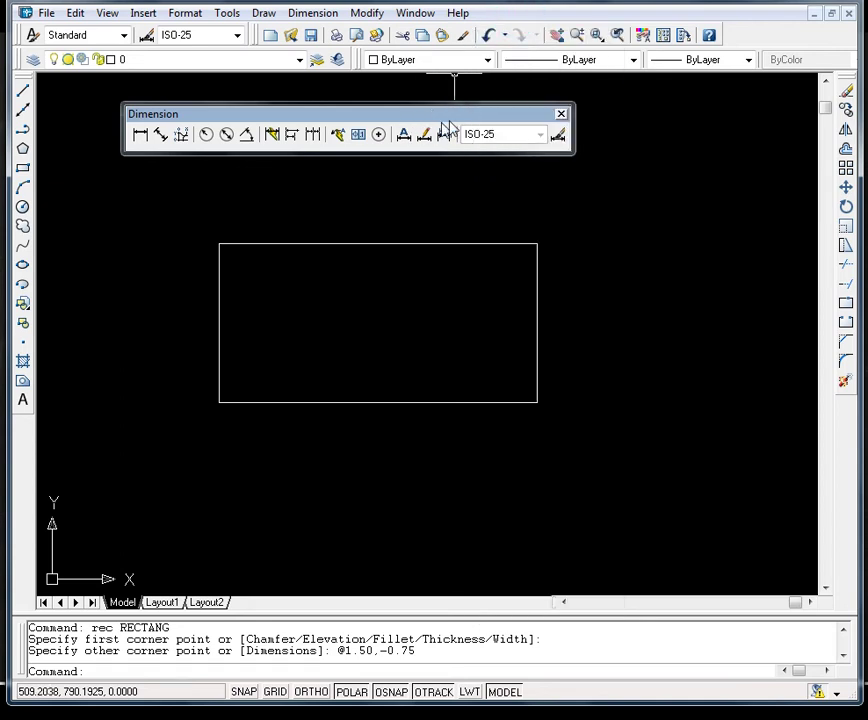
# Close the floating Dimension toolbar and display it again
pyautogui.click(560, 116)
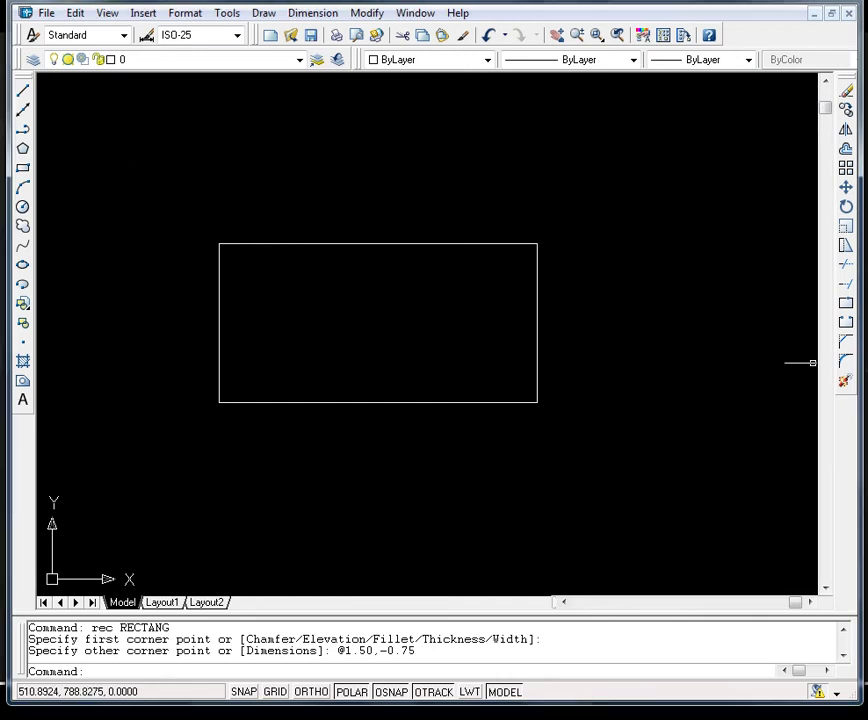
pyautogui.rightClick(487, 34)
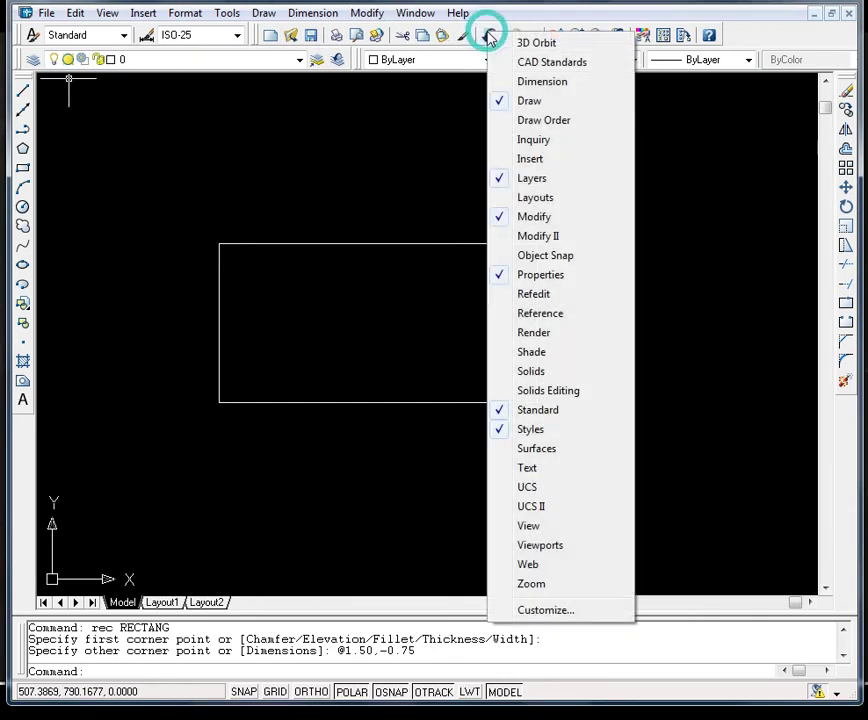
pyautogui.click(501, 82)
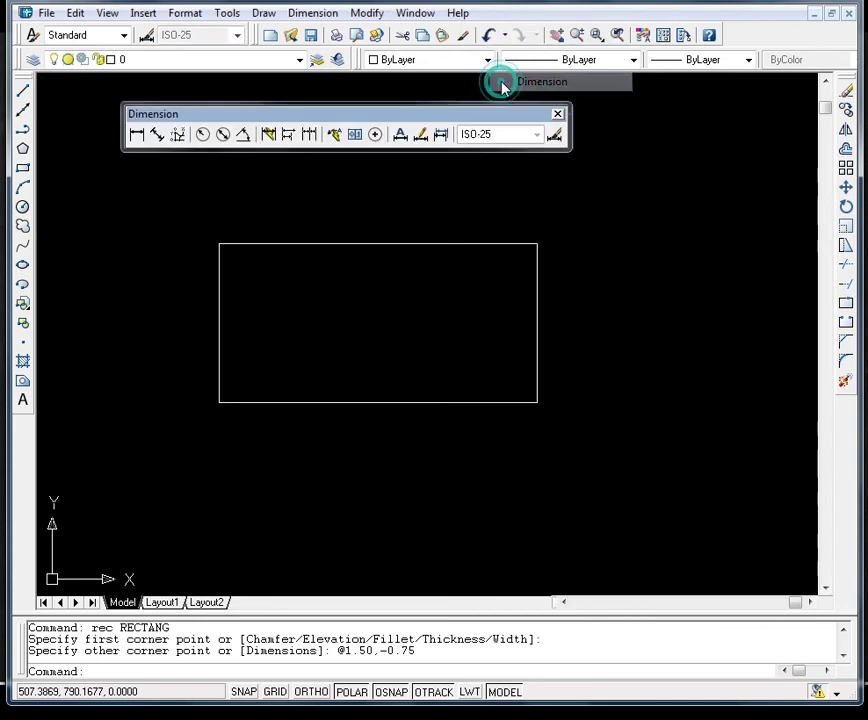
pyautogui.click(260, 115)
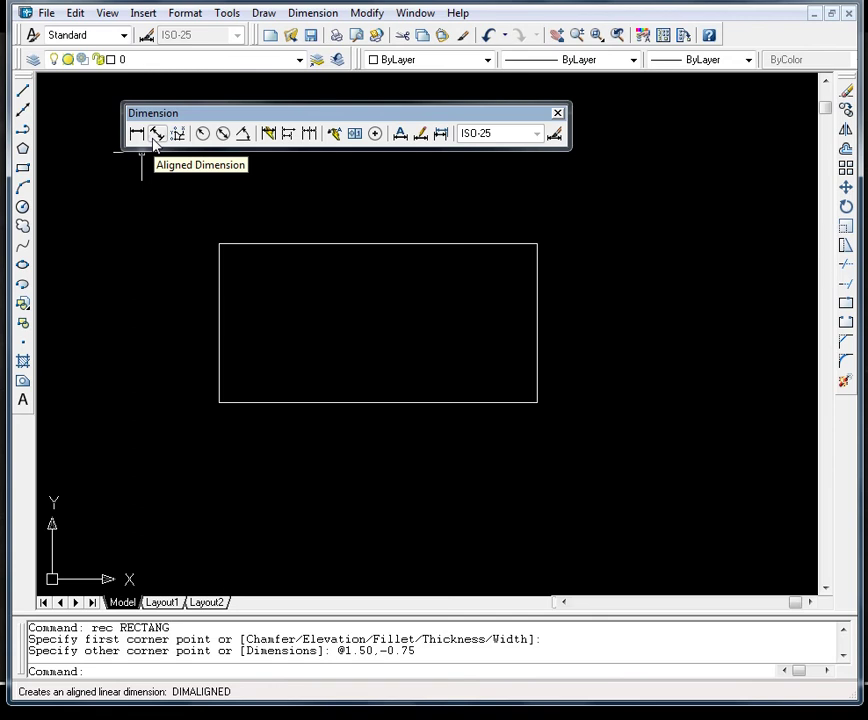
# Draw two connected slanted lines forming a V shape inside the rectangle
pyautogui.press('Escape')
pyautogui.write('l')
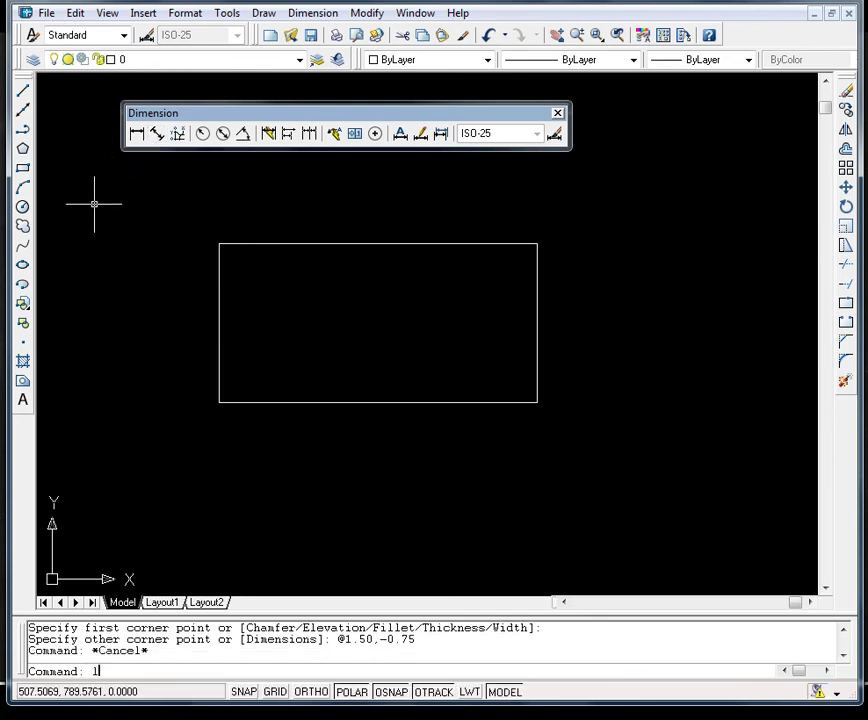
pyautogui.press('Return')
pyautogui.click(256, 268)
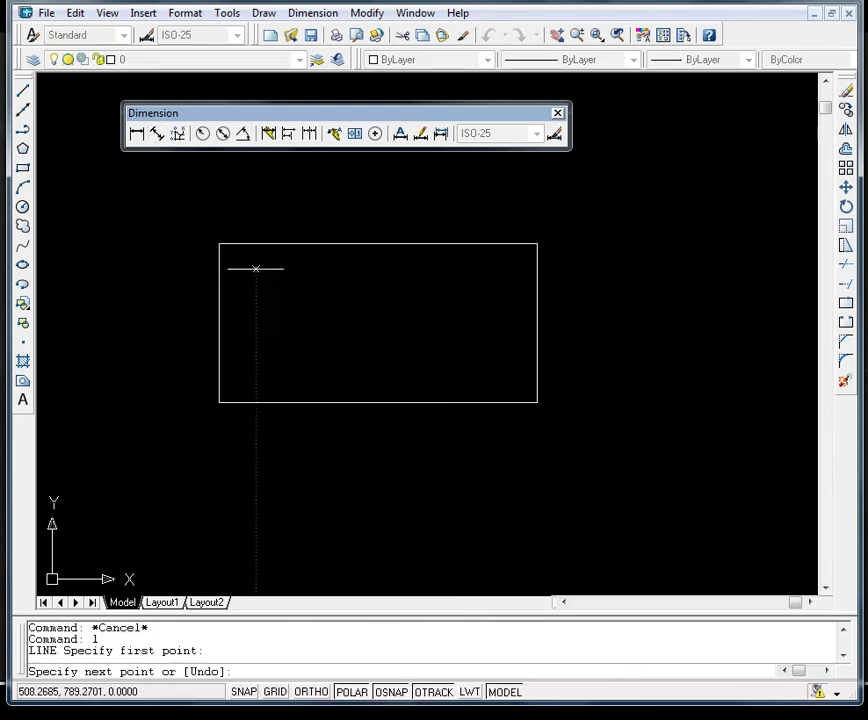
pyautogui.click(383, 365)
pyautogui.click(457, 324)
pyautogui.press('Return')
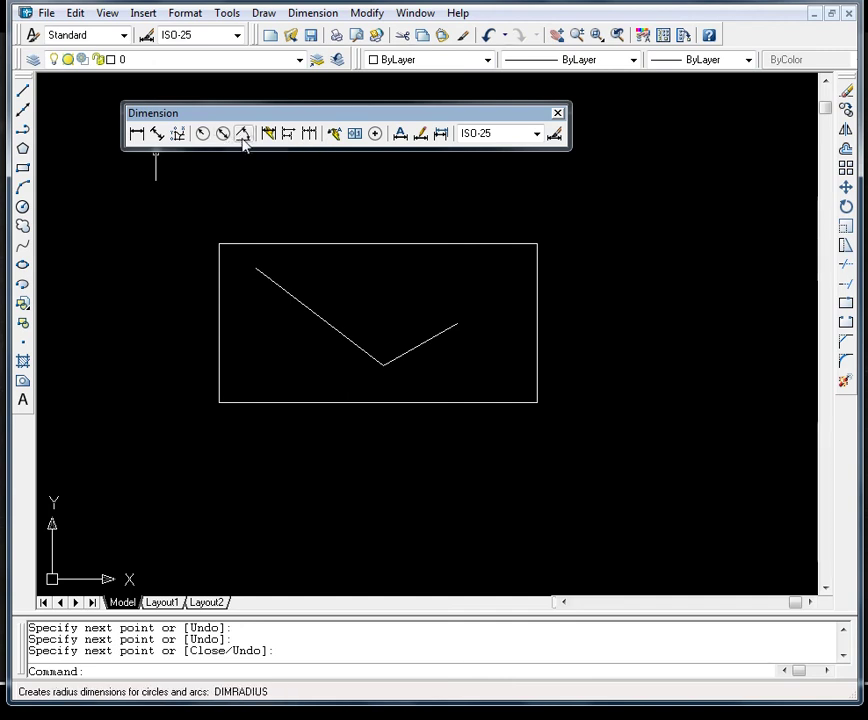
# Add a linear dimension in the ISO-25 style along the rectangle's upper edge, placed just above it
pyautogui.click(137, 136)
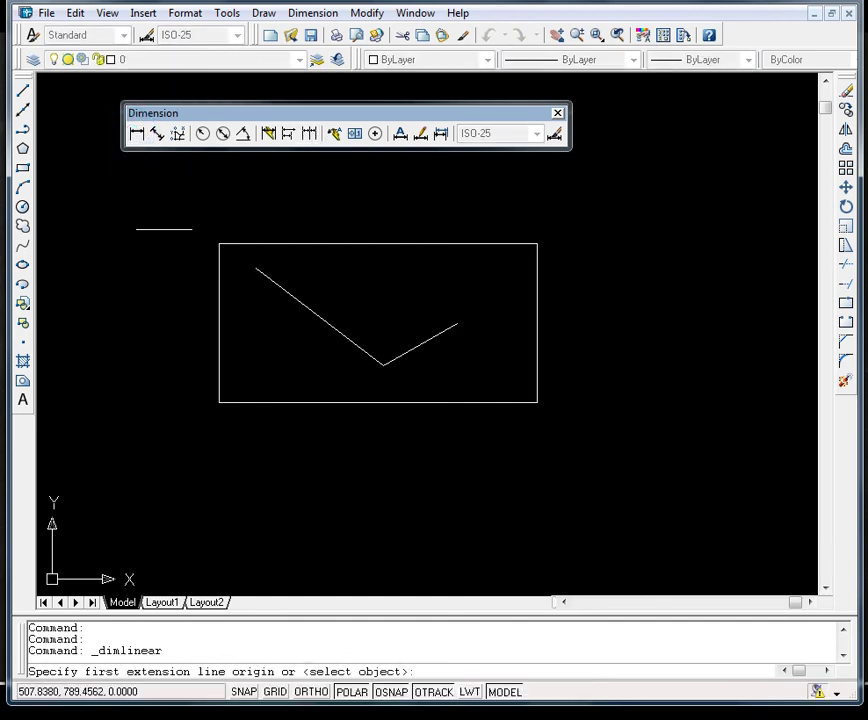
pyautogui.click(219, 243)
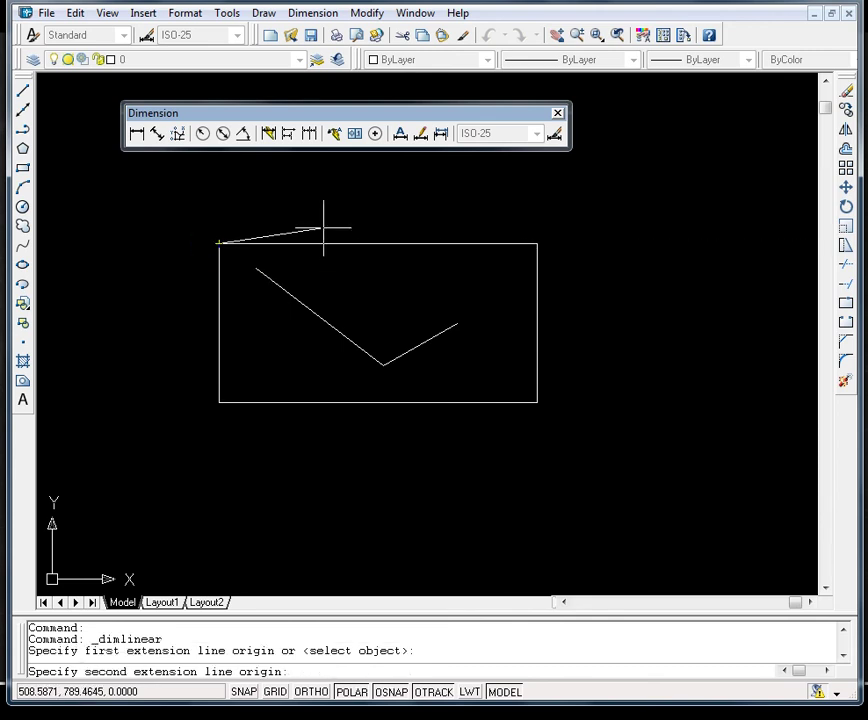
pyautogui.click(537, 243)
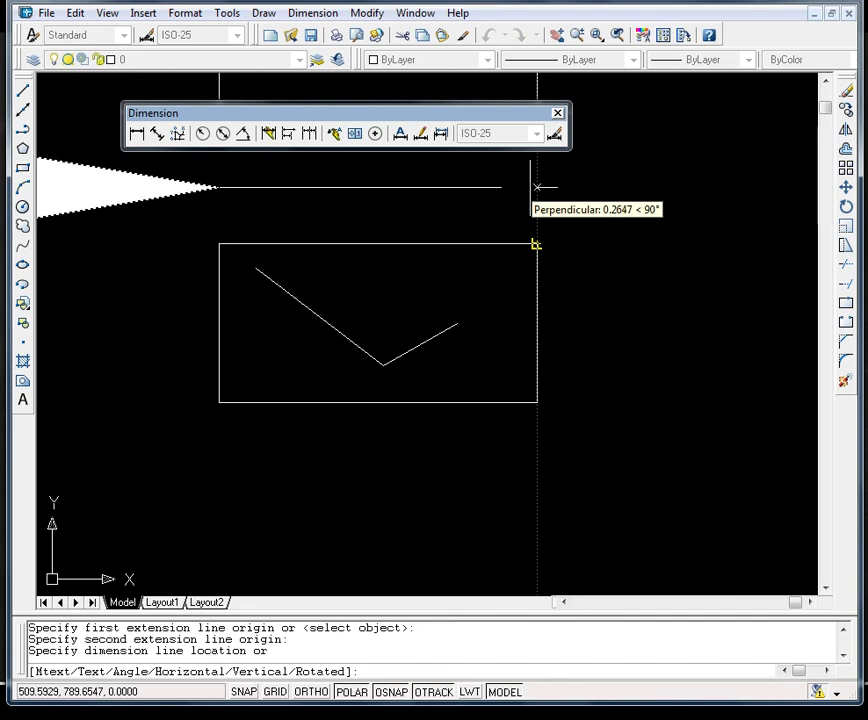
pyautogui.click(531, 182)
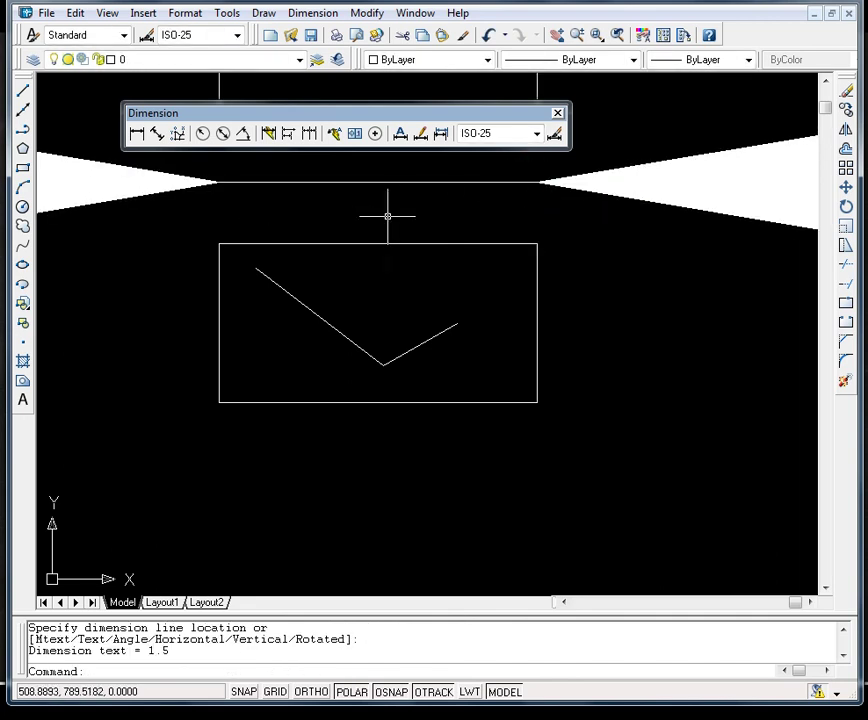
pyautogui.scroll(-2, 330, 215)
pyautogui.scroll(-2, 330, 215)
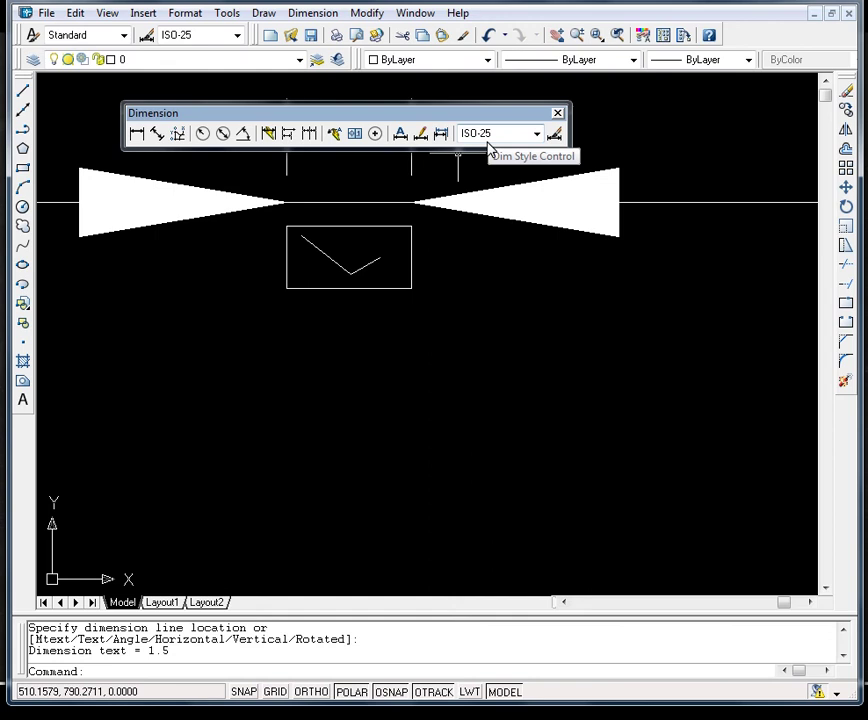
# Make Esc75 the current dimension style
pyautogui.click(537, 136)
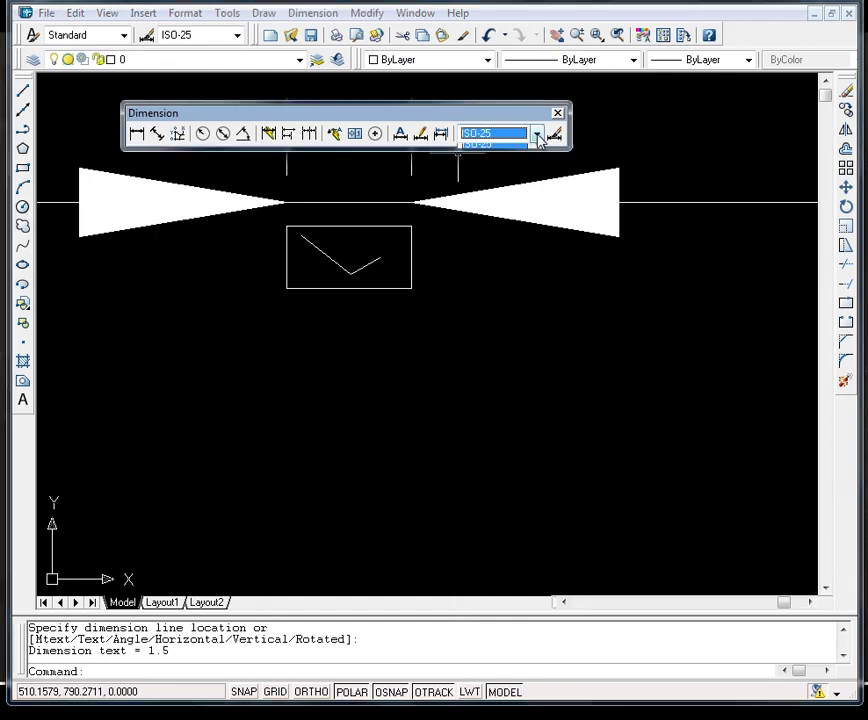
pyautogui.click(537, 137)
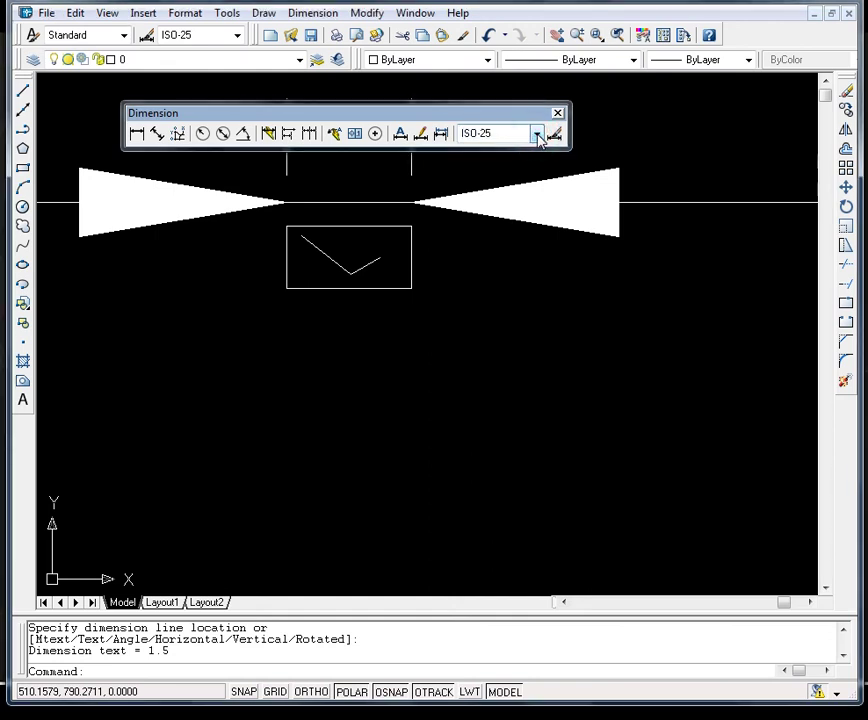
pyautogui.click(537, 136)
pyautogui.click(537, 136)
pyautogui.click(537, 136)
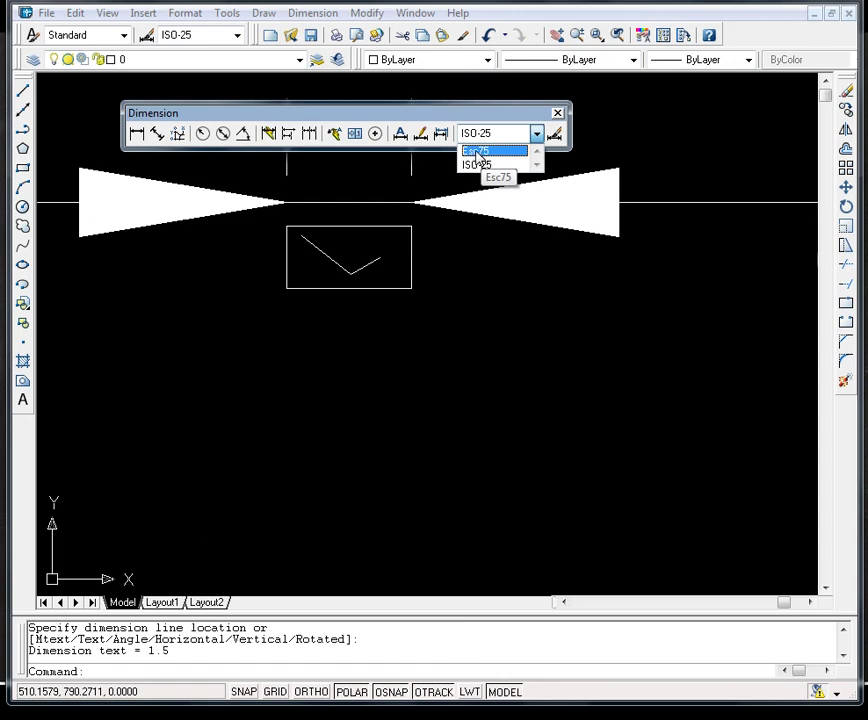
pyautogui.click(477, 153)
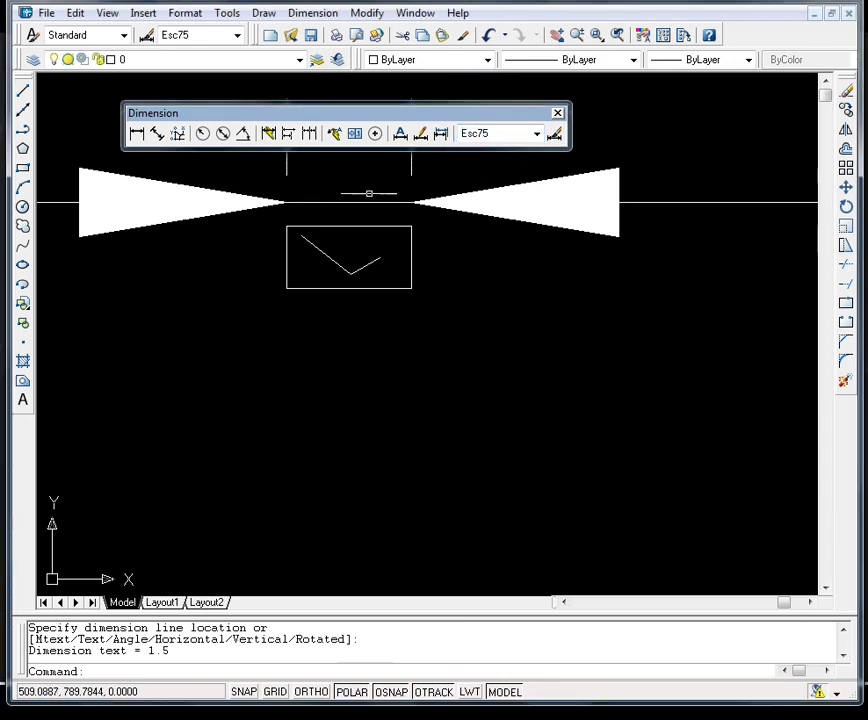
# Add a linear dimension in the Esc75 style to the rectangle's upper edge, aligned with the existing dimension line
pyautogui.scroll(5, 320, 200)
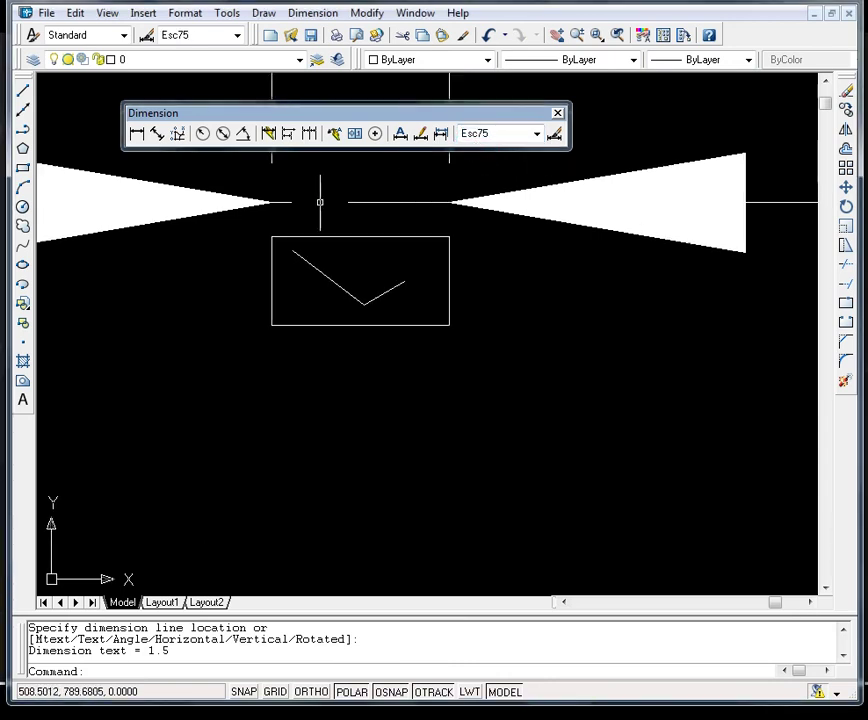
pyautogui.click(138, 137)
pyautogui.click(224, 278)
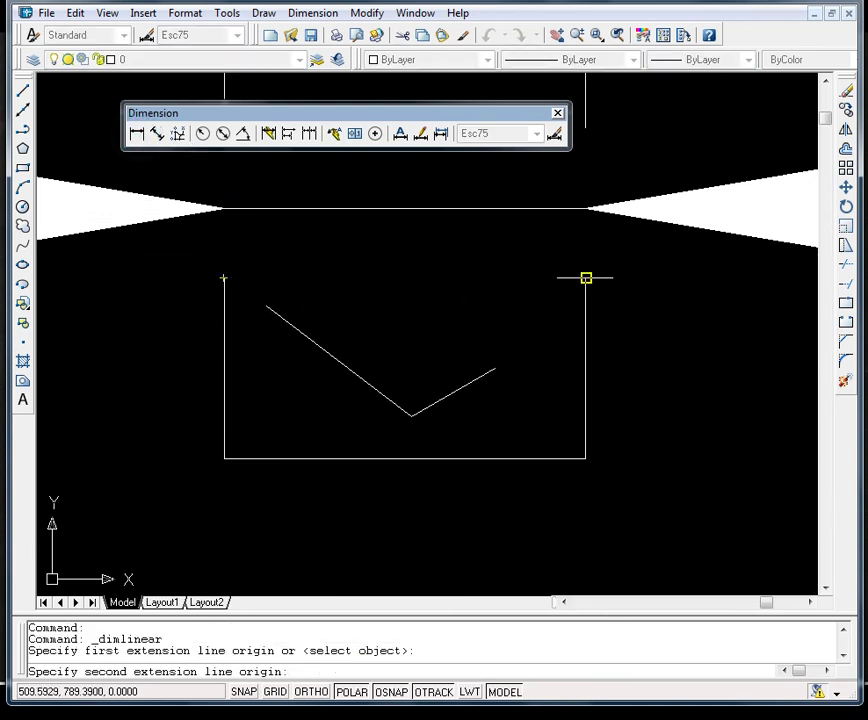
pyautogui.click(586, 278)
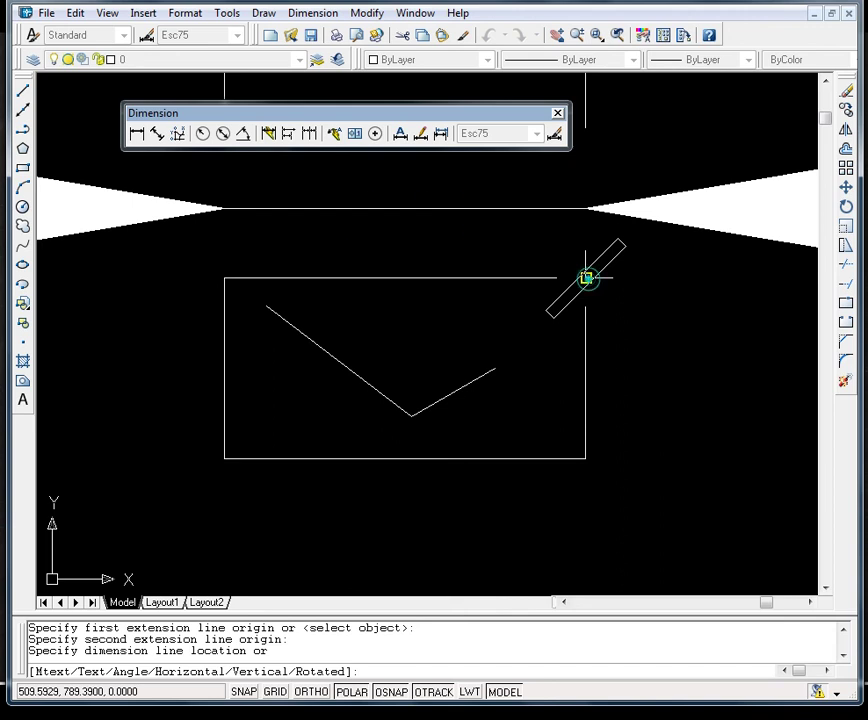
pyautogui.click(586, 207)
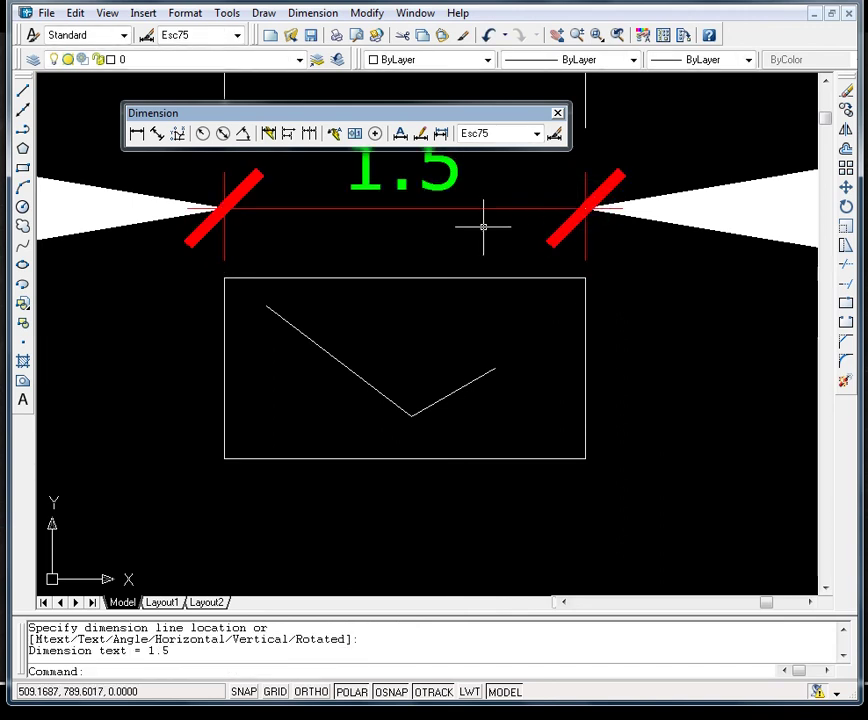
# Delete the oversized ISO-25 dimension above the rectangle, keeping the Esc75 one
pyautogui.scroll(-3, 483, 227)
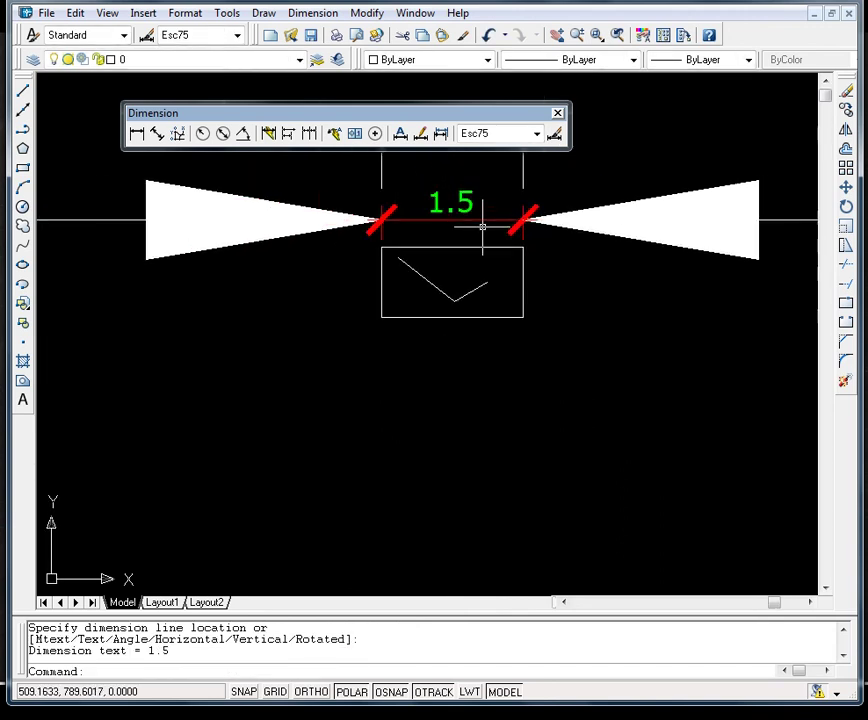
pyautogui.click(626, 240)
pyautogui.press('Delete')
pyautogui.scroll(2, 455, 212)
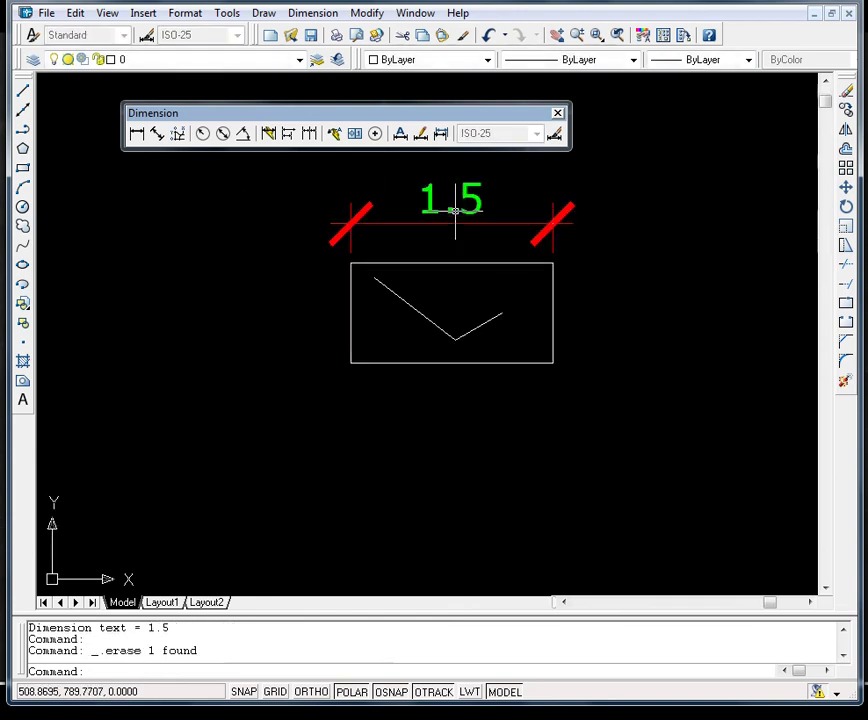